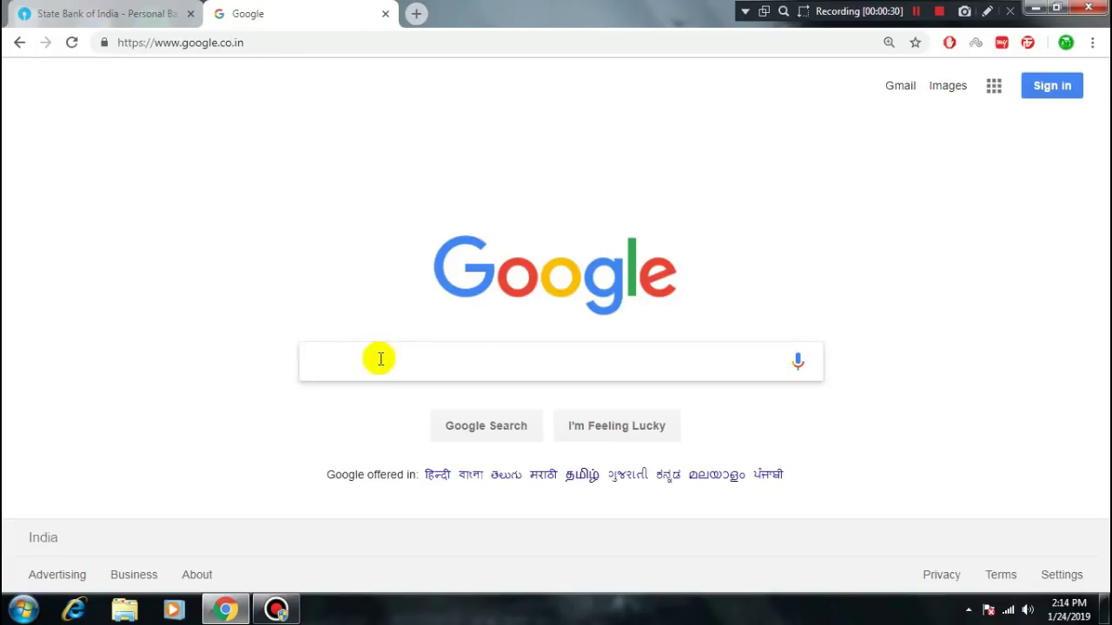
Search Google for "online sbi" and open the OnlineSBI website.
{"action": "type", "text": "line"}
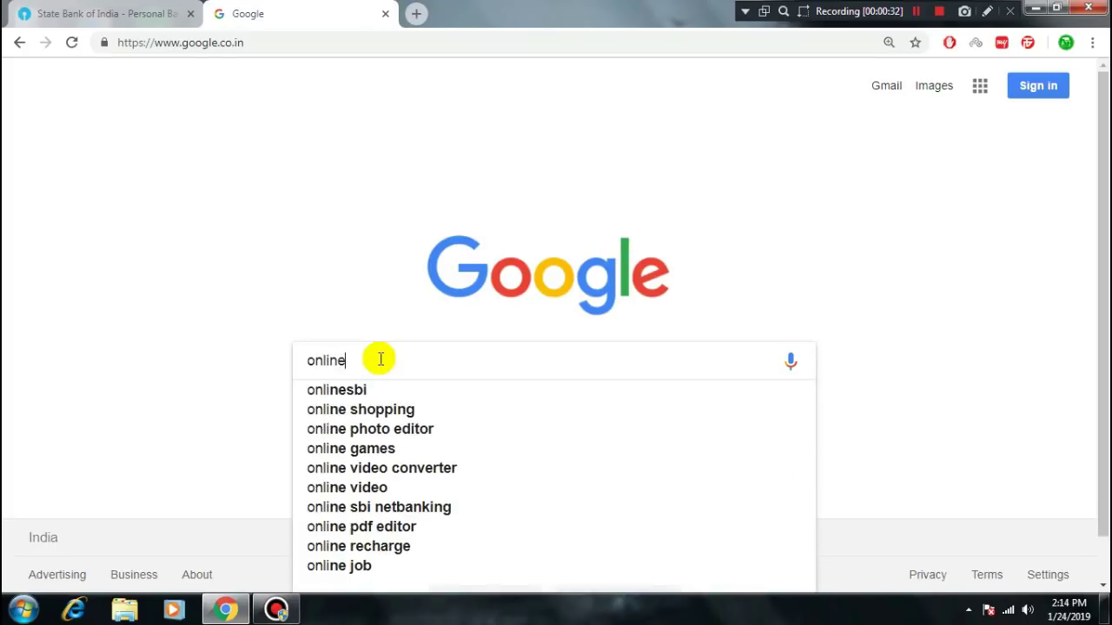
{"action": "type", "text": " sbi"}
{"action": "key", "text": "Return"}
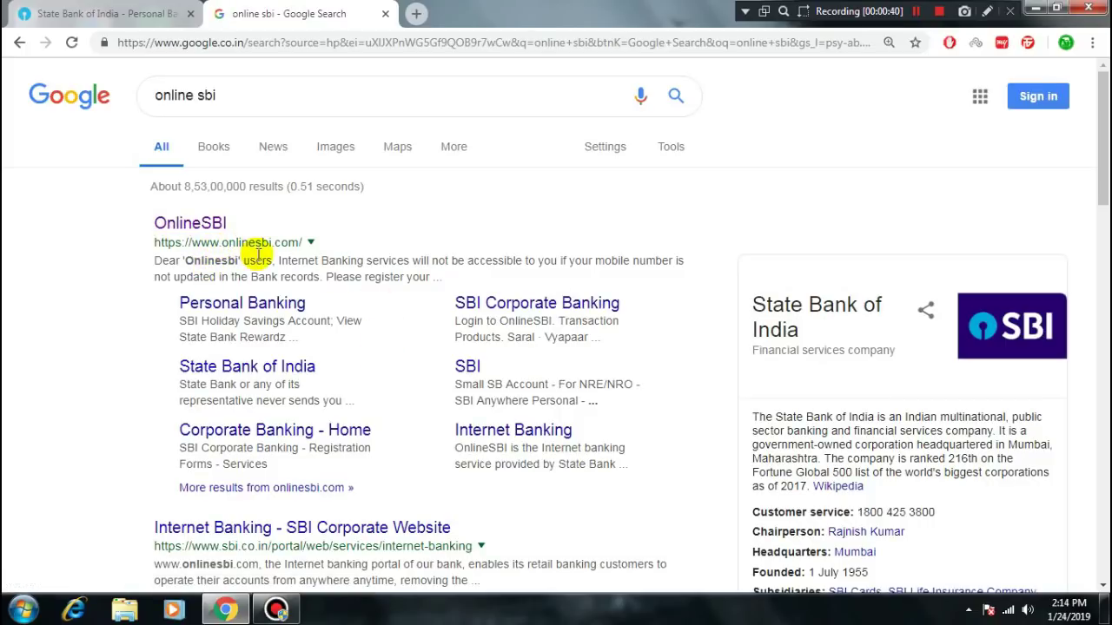
{"action": "left_click", "coordinate": [192, 224]}
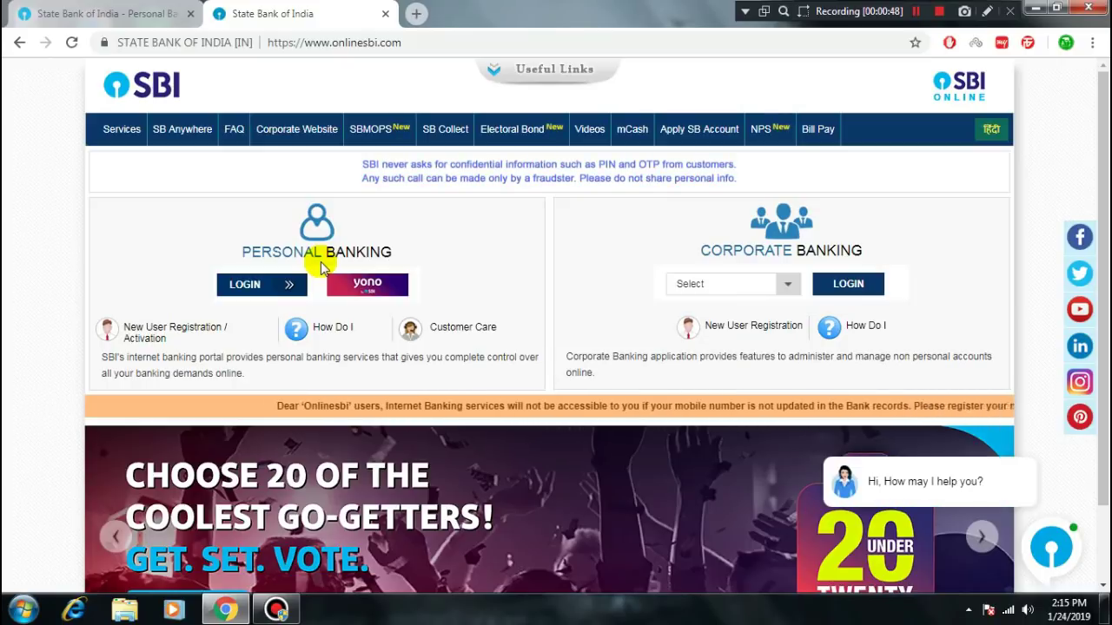
Log in to Personal Banking with the account username and password.
{"action": "key", "text": "ctrl+plus"}
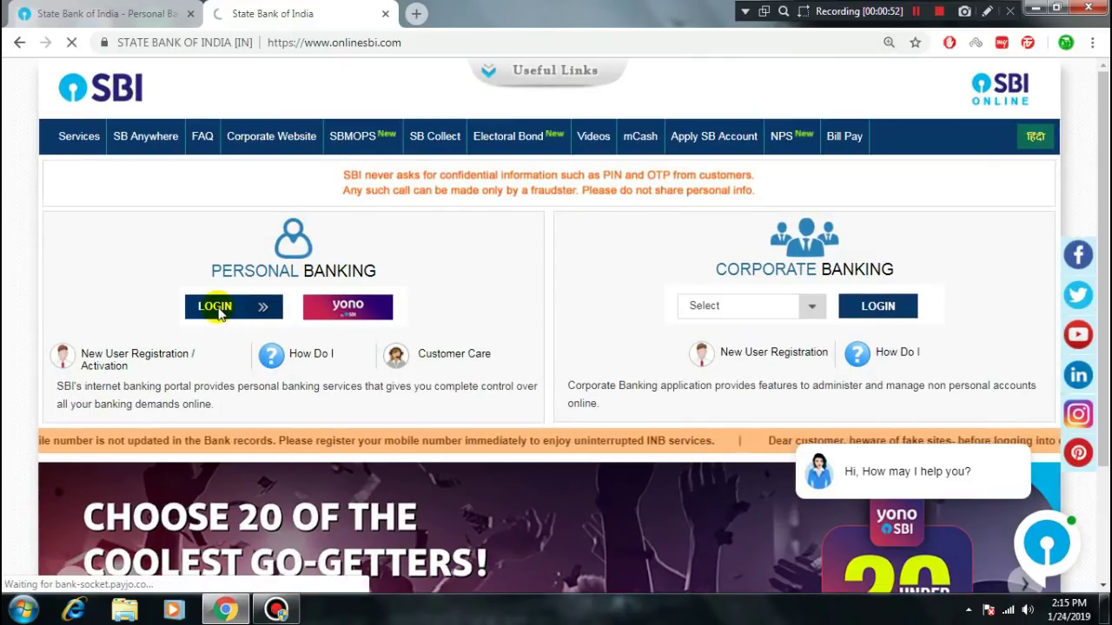
{"action": "left_click", "coordinate": [219, 316]}
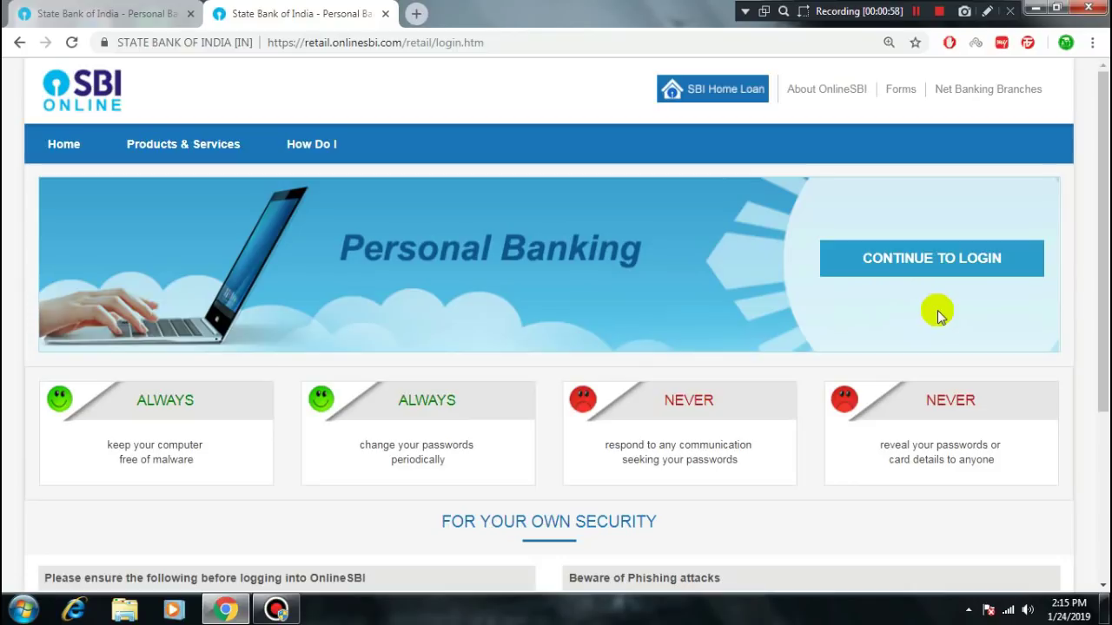
{"action": "left_click", "coordinate": [936, 263]}
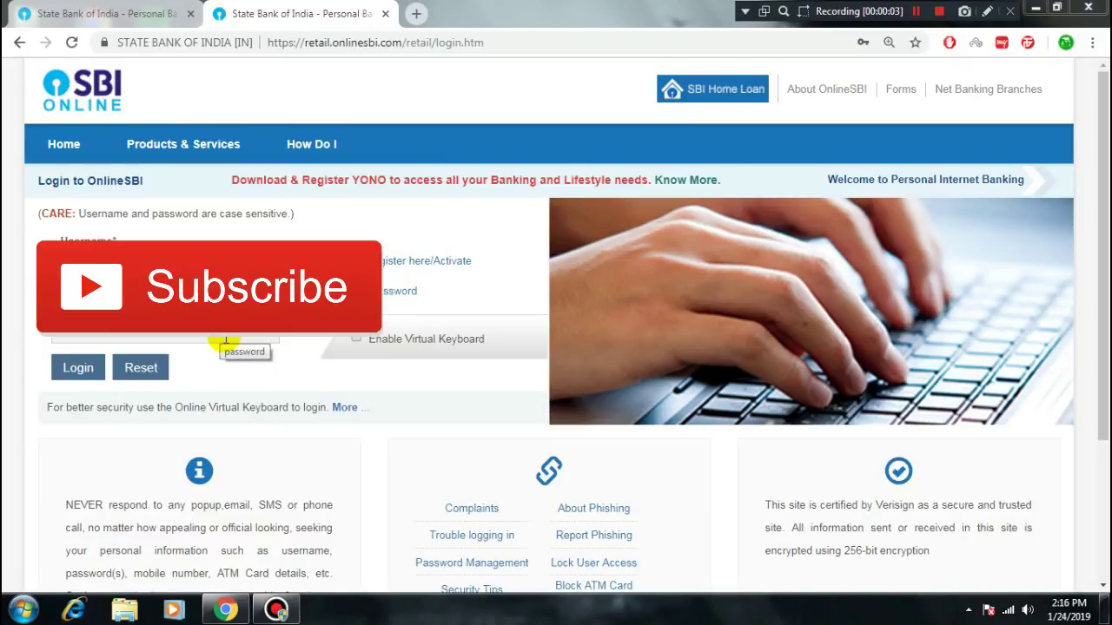
{"action": "left_click", "coordinate": [78, 368]}
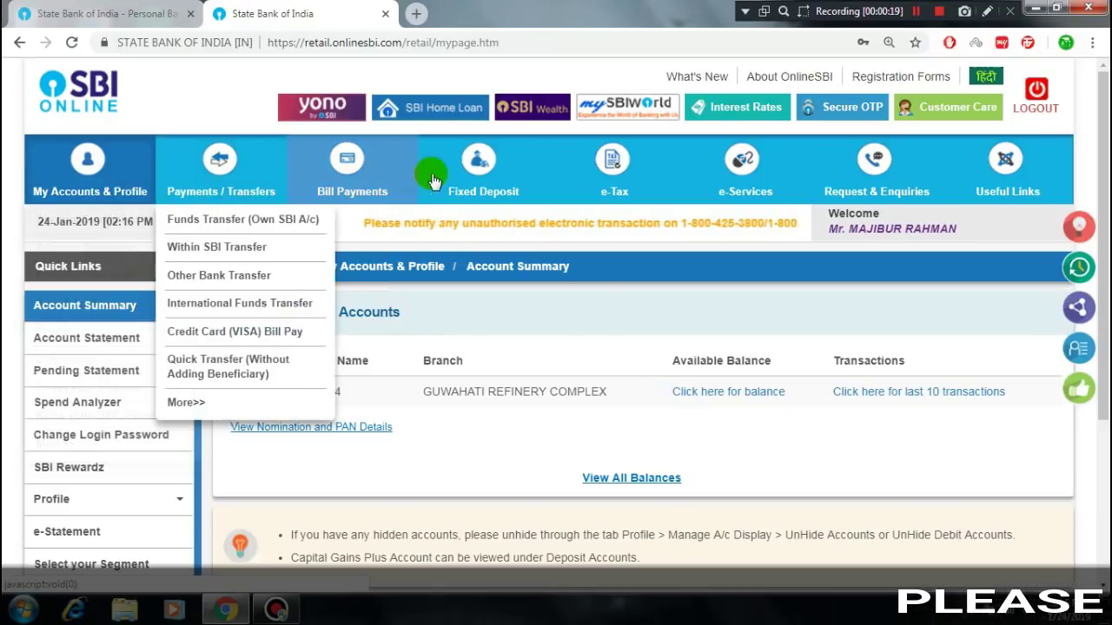
Open the Block ATM Card service under ATM Card Services and continue with the linked savings account.
{"action": "mouse_move", "coordinate": [741, 215]}
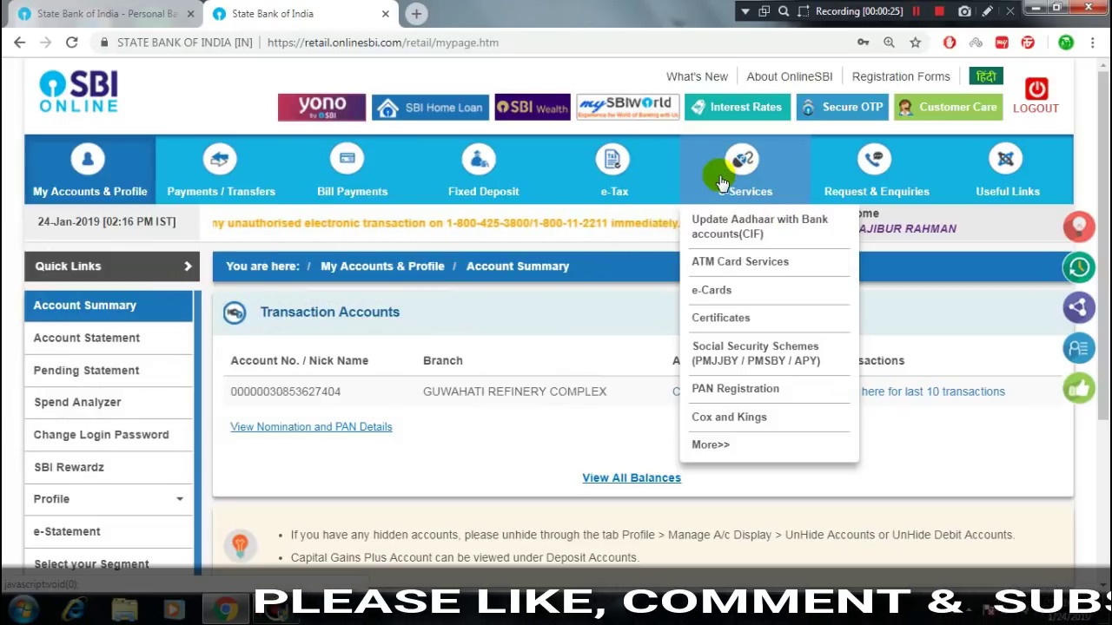
{"action": "left_click", "coordinate": [730, 265]}
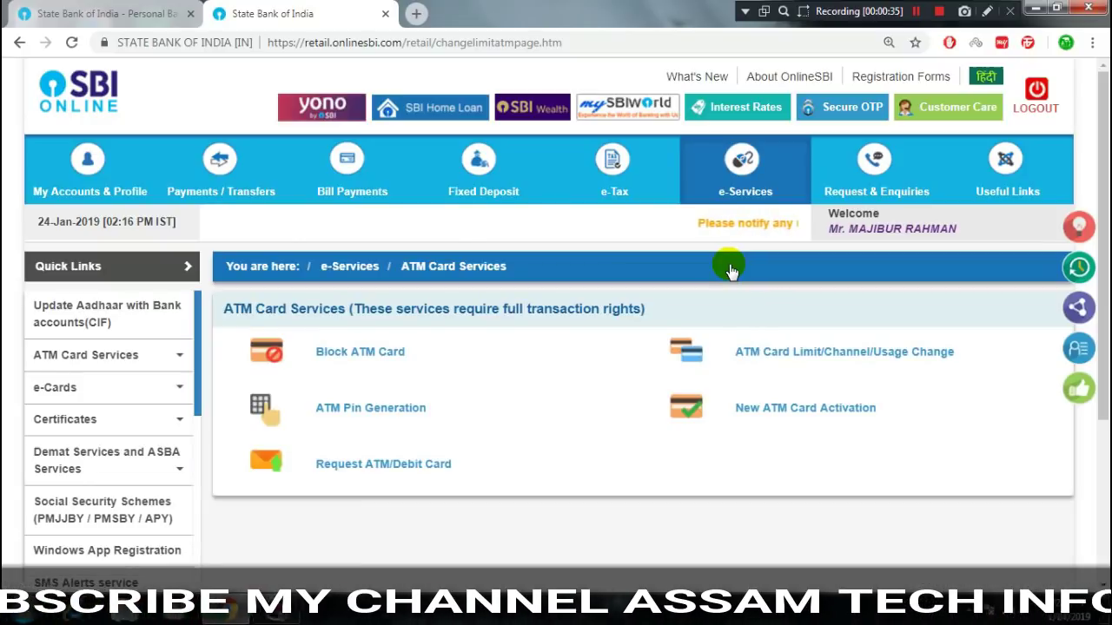
{"action": "scroll", "coordinate": [570, 399], "scroll_direction": "down", "scroll_amount": 1}
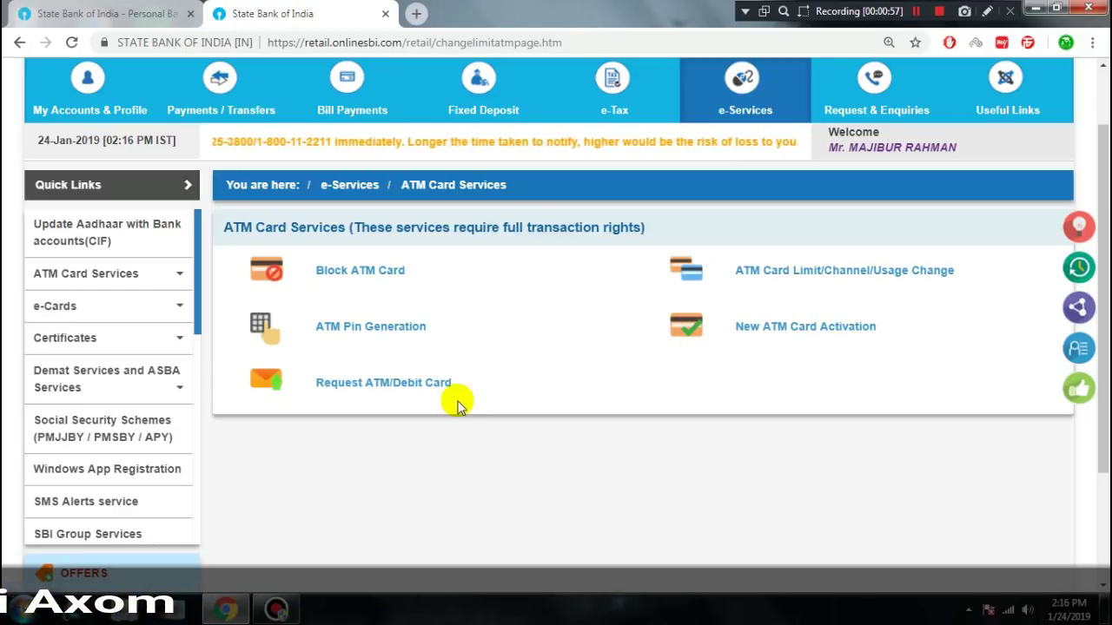
{"action": "left_click", "coordinate": [336, 272]}
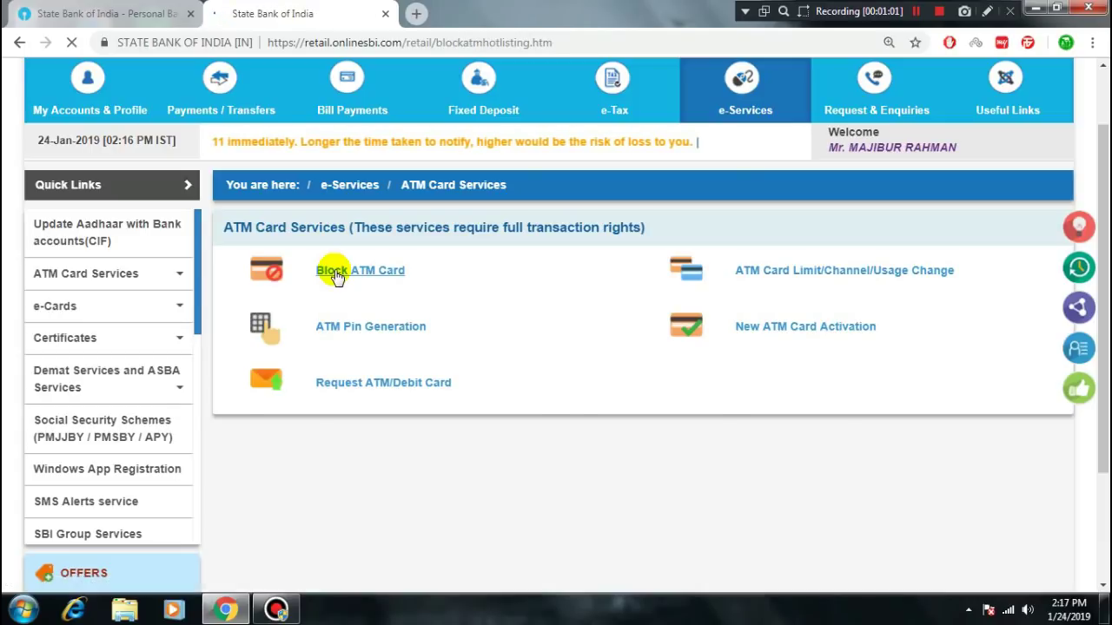
{"action": "scroll", "coordinate": [415, 389], "scroll_direction": "down", "scroll_amount": 1}
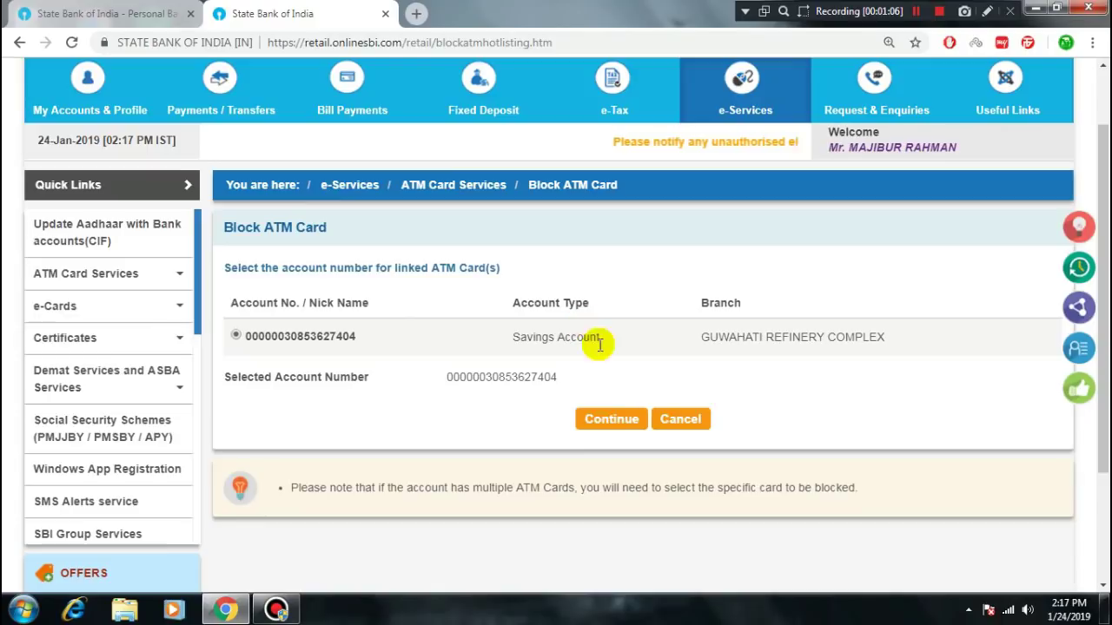
{"action": "left_click", "coordinate": [608, 424]}
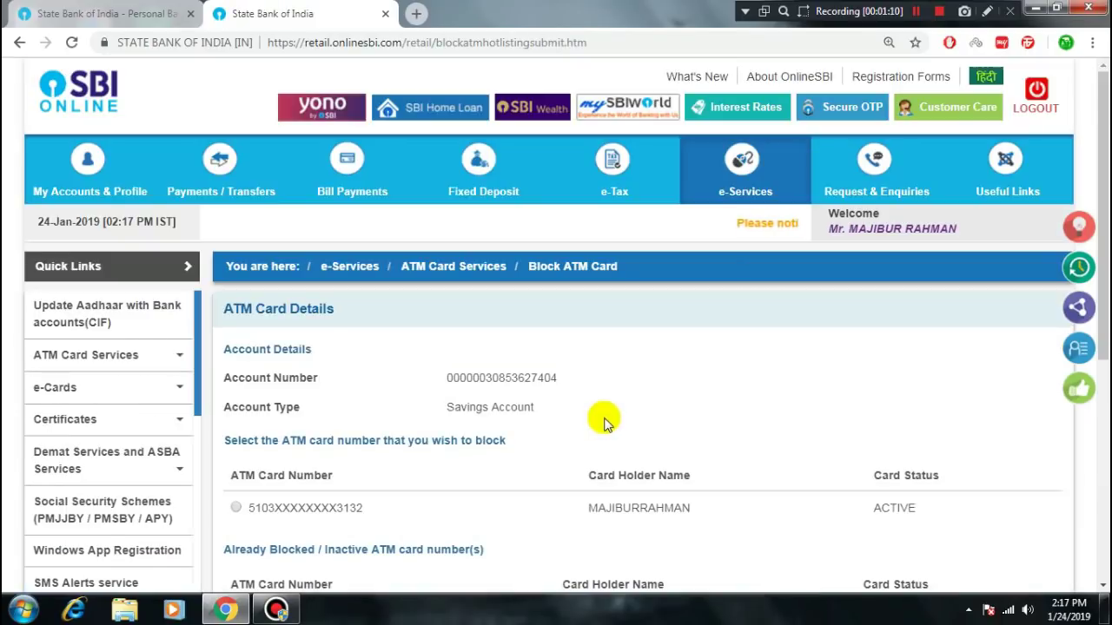
Select the active ATM card as the card to block.
{"action": "scroll", "coordinate": [604, 416], "scroll_direction": "down", "scroll_amount": 2}
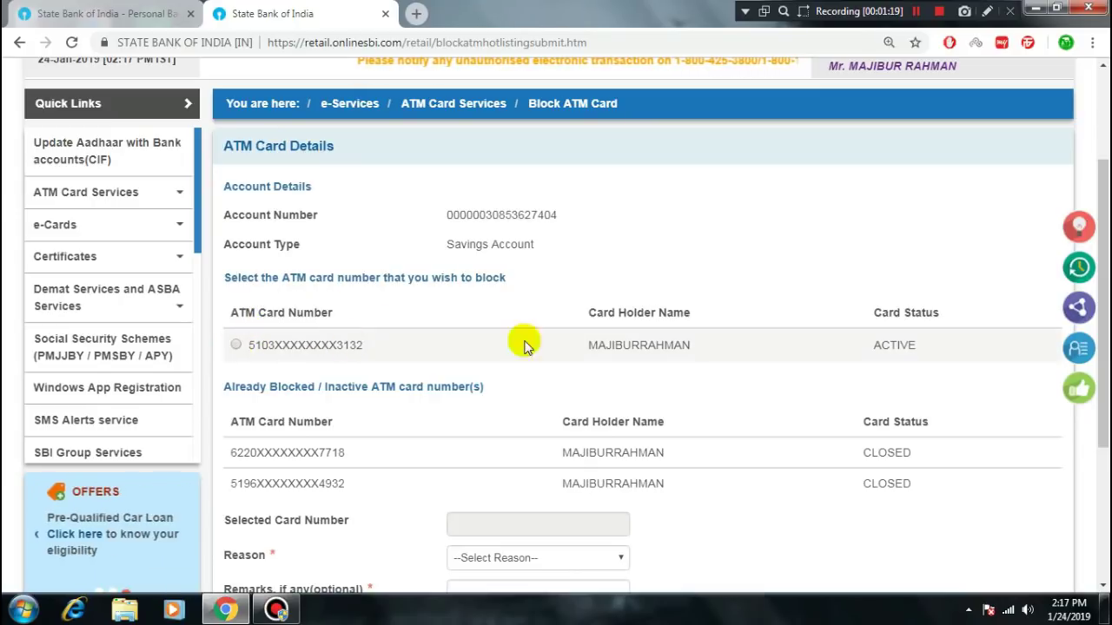
{"action": "left_click_drag", "start_coordinate": [603, 313], "coordinate": [541, 362]}
{"action": "left_click", "coordinate": [542, 362]}
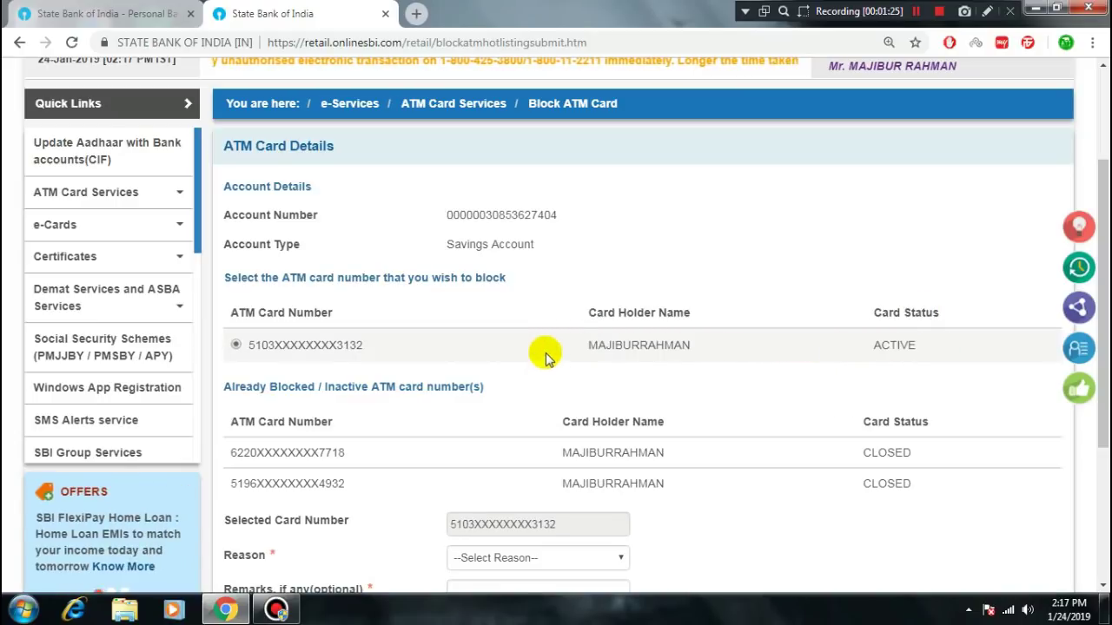
{"action": "left_click", "coordinate": [237, 345]}
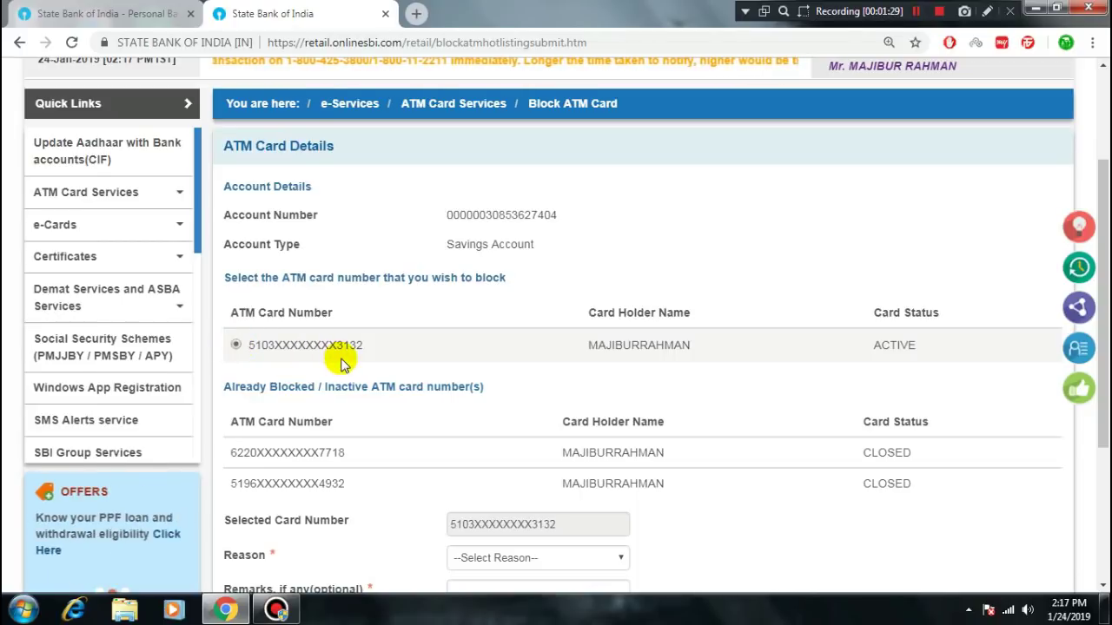
Set the blocking reason to Lost, leave the remarks empty, and submit the card block request, accepting the prompt.
{"action": "scroll", "coordinate": [337, 363], "scroll_direction": "down", "scroll_amount": 2}
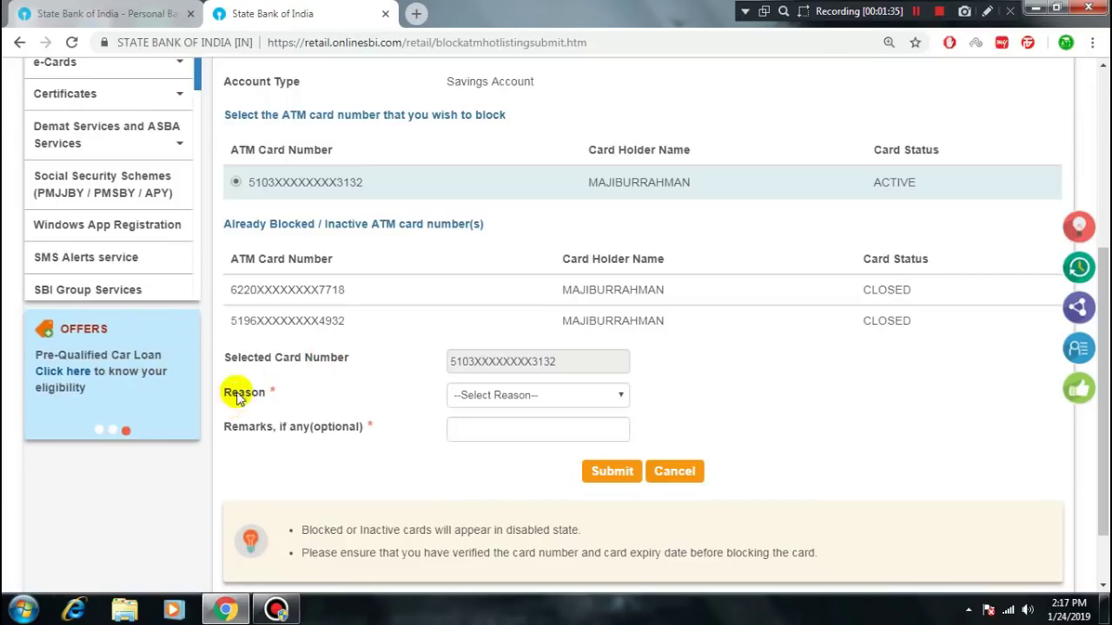
{"action": "left_click", "coordinate": [580, 395]}
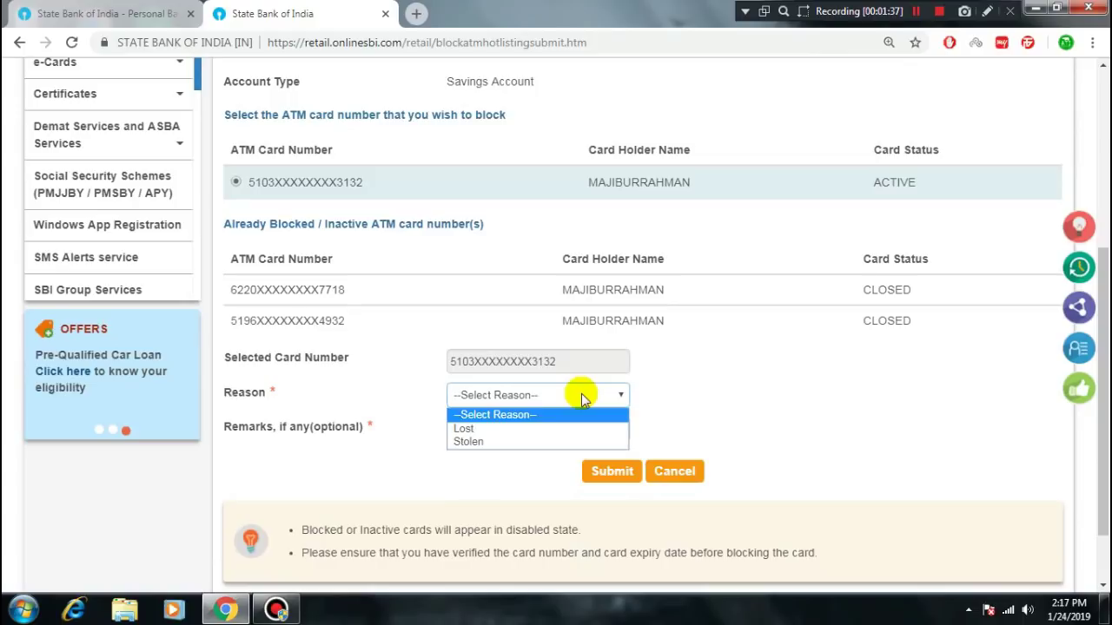
{"action": "left_click", "coordinate": [470, 428]}
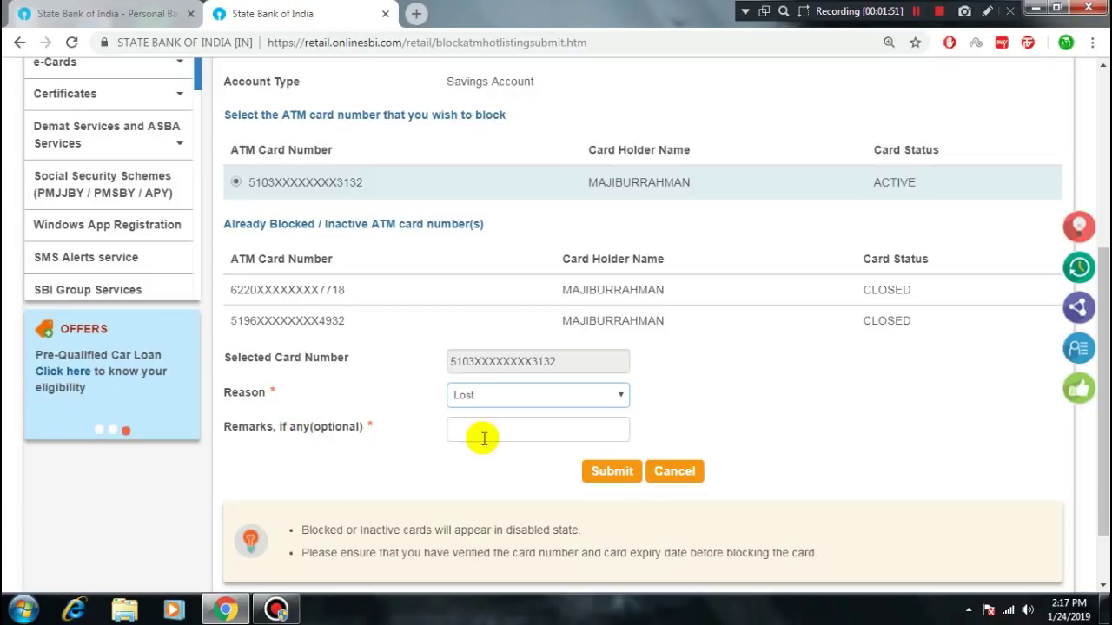
{"action": "left_click", "coordinate": [606, 483]}
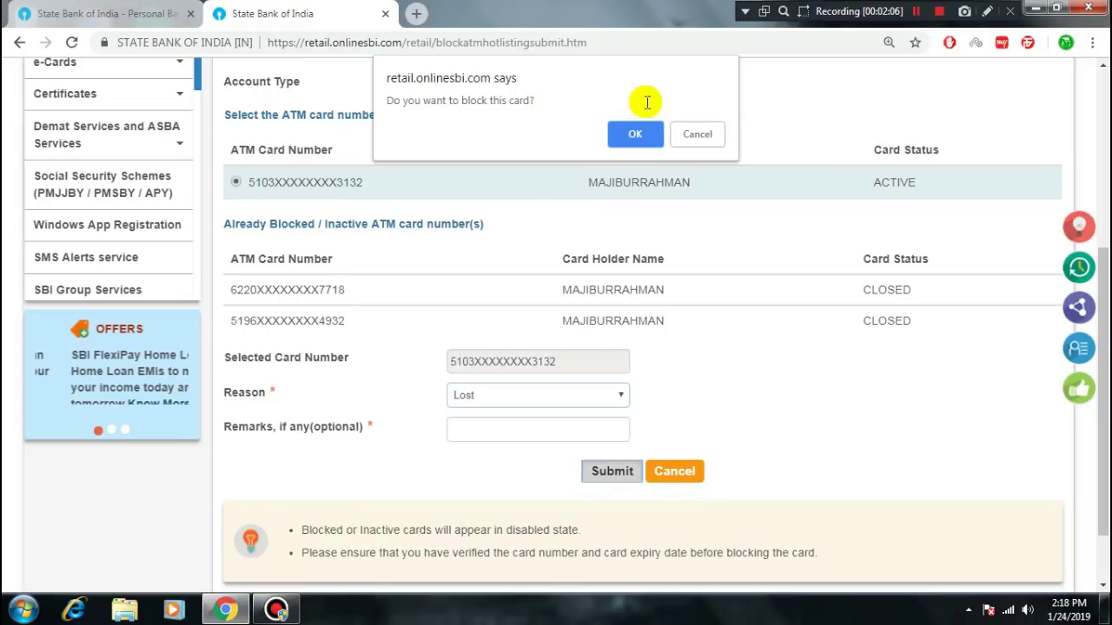
{"action": "left_click", "coordinate": [634, 137]}
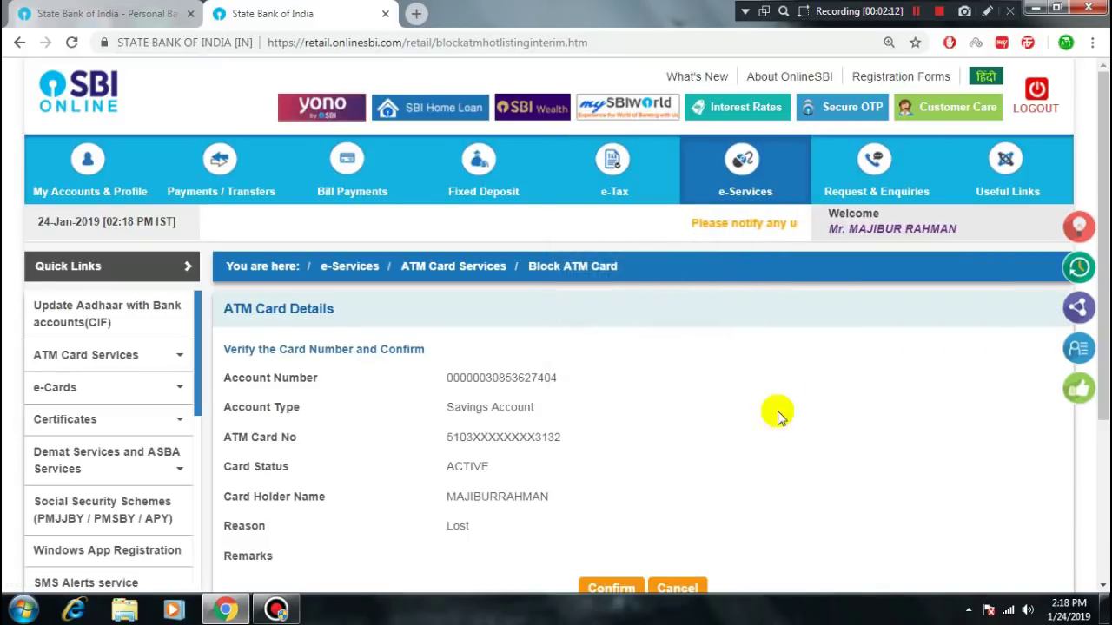
Confirm the card details and authorise the block with the one-time password (OTP) sent to the mobile phone.
{"action": "left_click", "coordinate": [740, 432]}
{"action": "scroll", "coordinate": [740, 432], "scroll_direction": "down", "scroll_amount": 2}
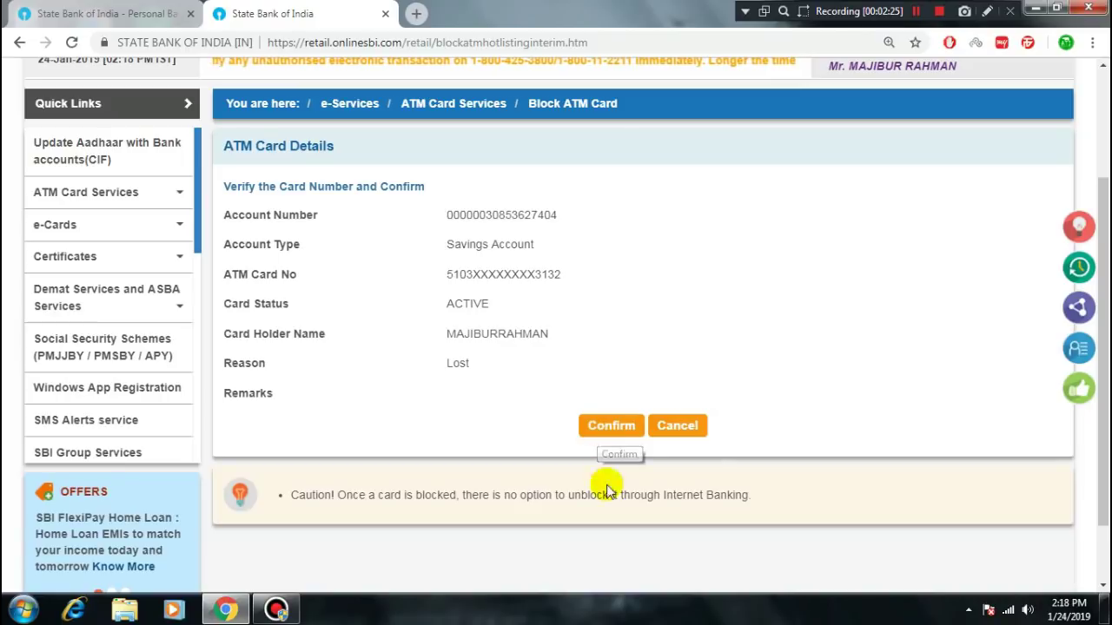
{"action": "left_click", "coordinate": [609, 427]}
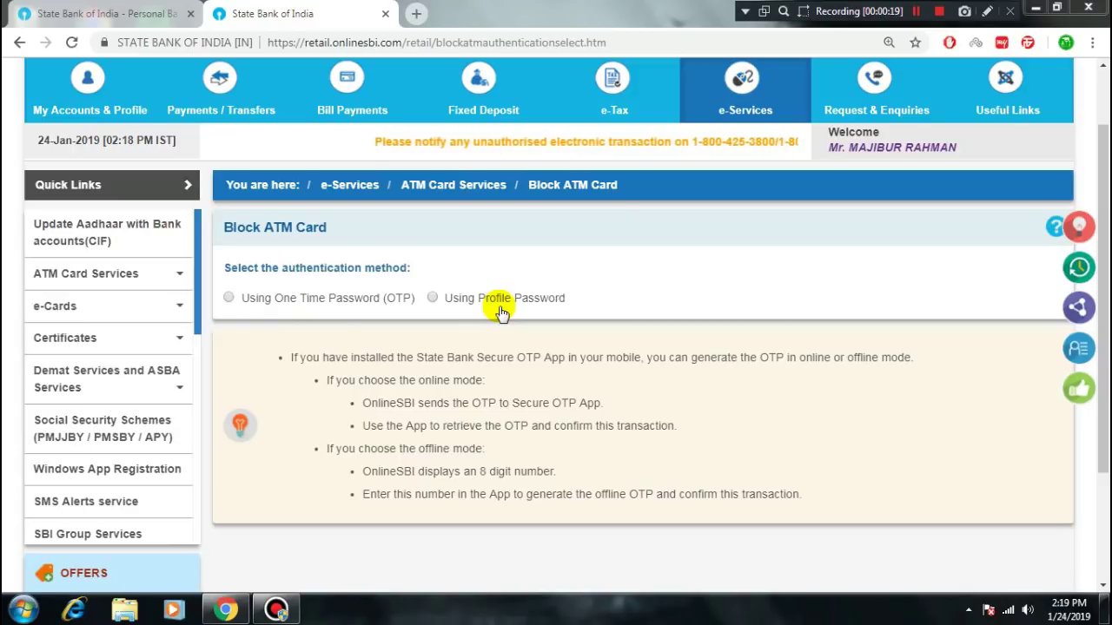
{"action": "left_click", "coordinate": [229, 298]}
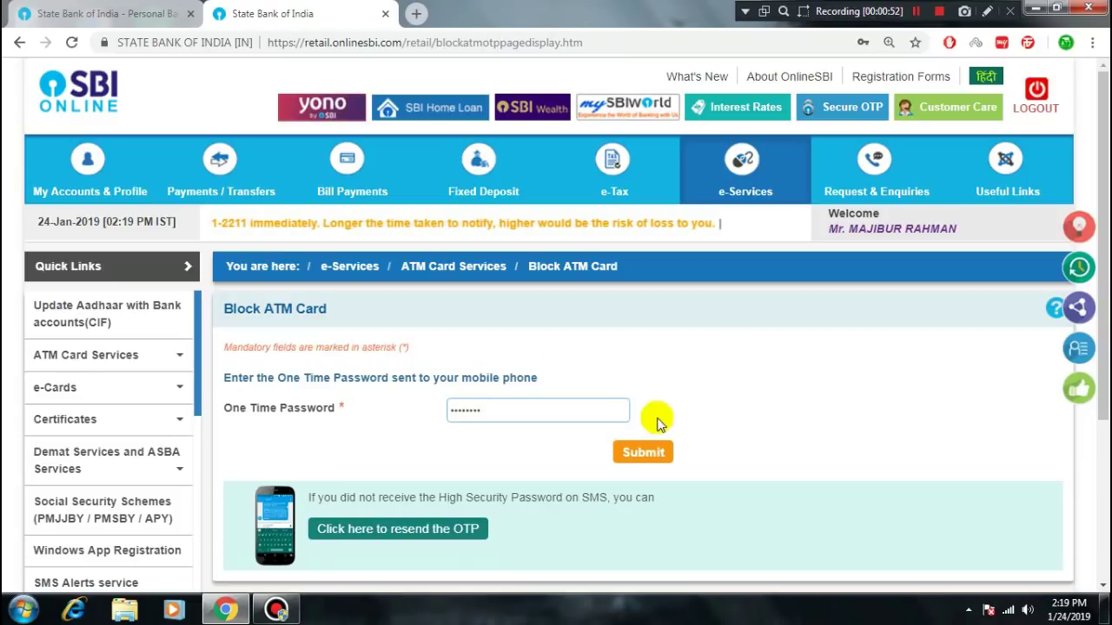
{"action": "left_click", "coordinate": [650, 453]}
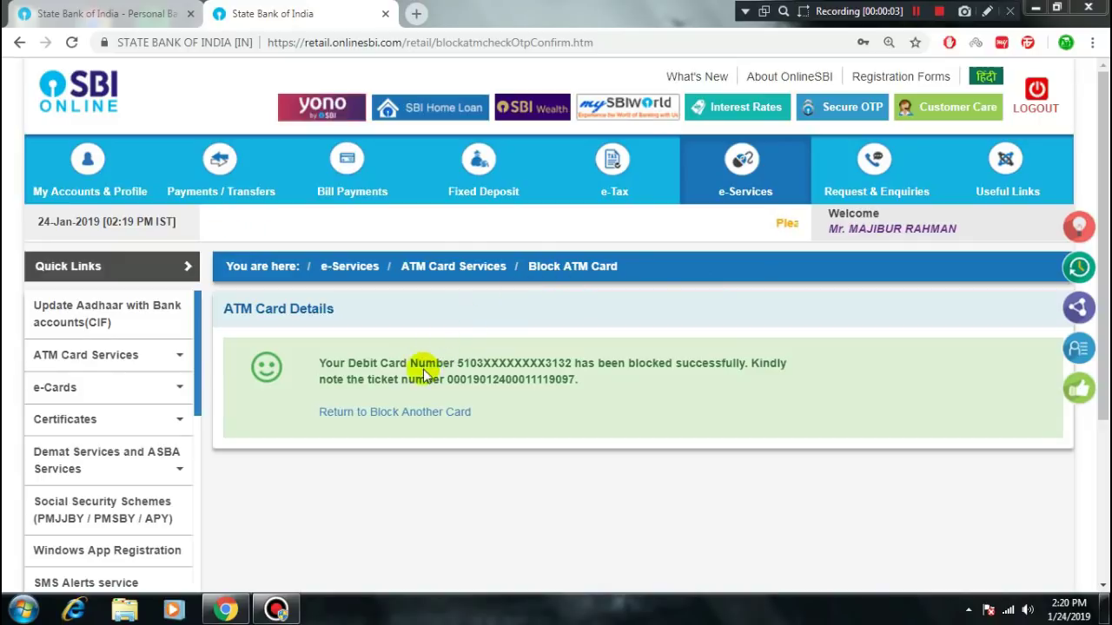
Examine the blocked card number and the ticket number in the confirmation message.
{"action": "left_click_drag", "start_coordinate": [394, 363], "coordinate": [489, 369]}
{"action": "left_click", "coordinate": [689, 392]}
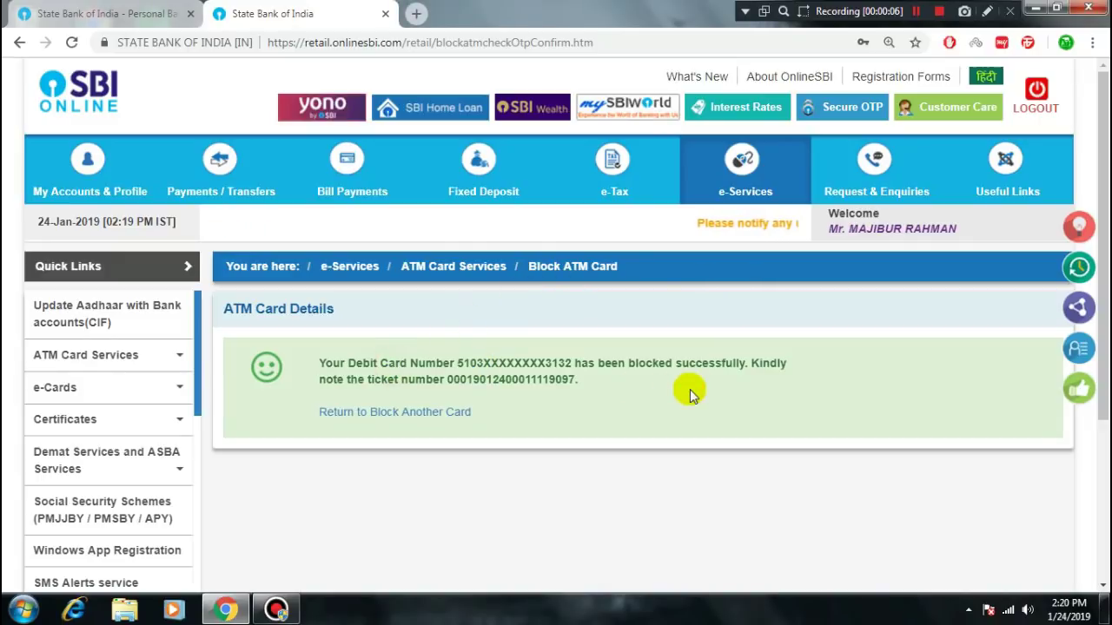
{"action": "left_click_drag", "start_coordinate": [448, 378], "coordinate": [575, 385]}
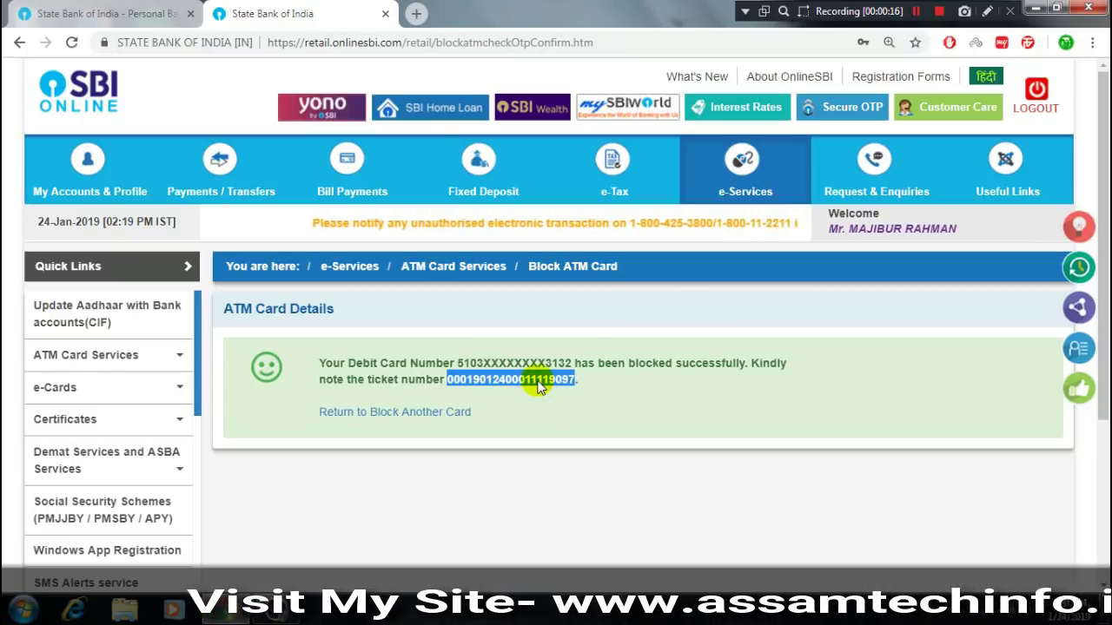
{"action": "left_click", "coordinate": [677, 400]}
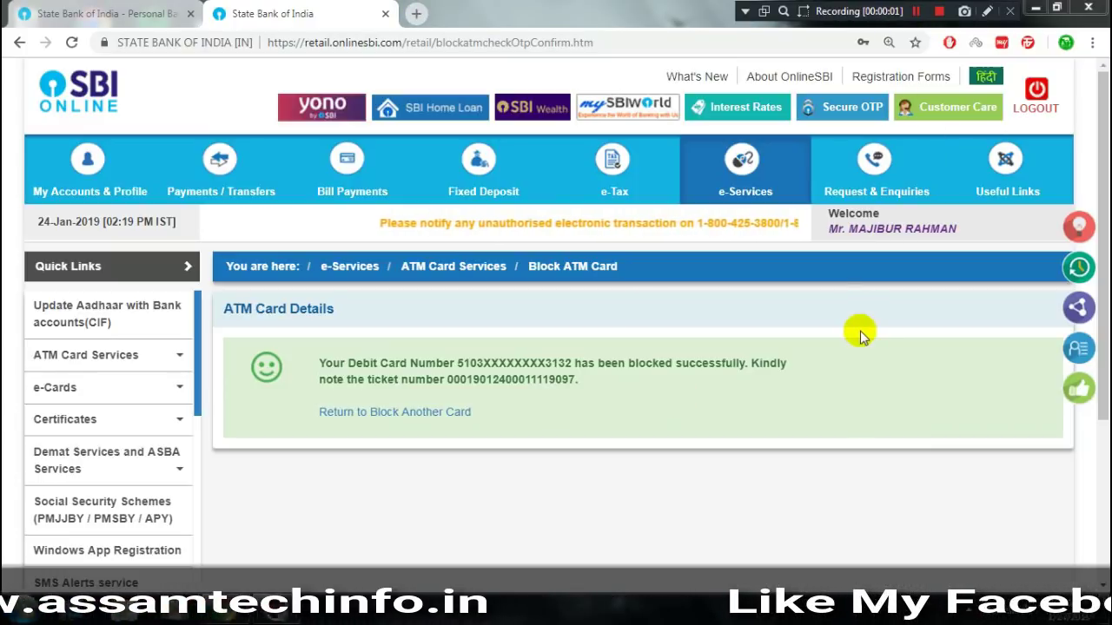
Open the Request ATM/Debit Card form under ATM Card Services and review its account and card fields.
{"action": "mouse_move", "coordinate": [742, 191]}
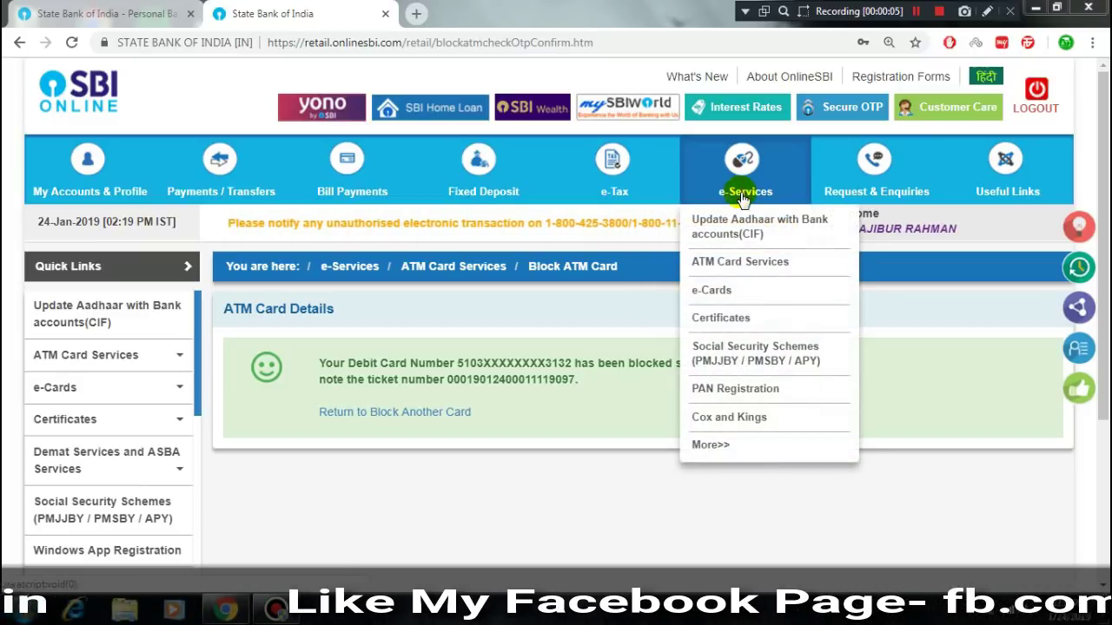
{"action": "left_click", "coordinate": [744, 271]}
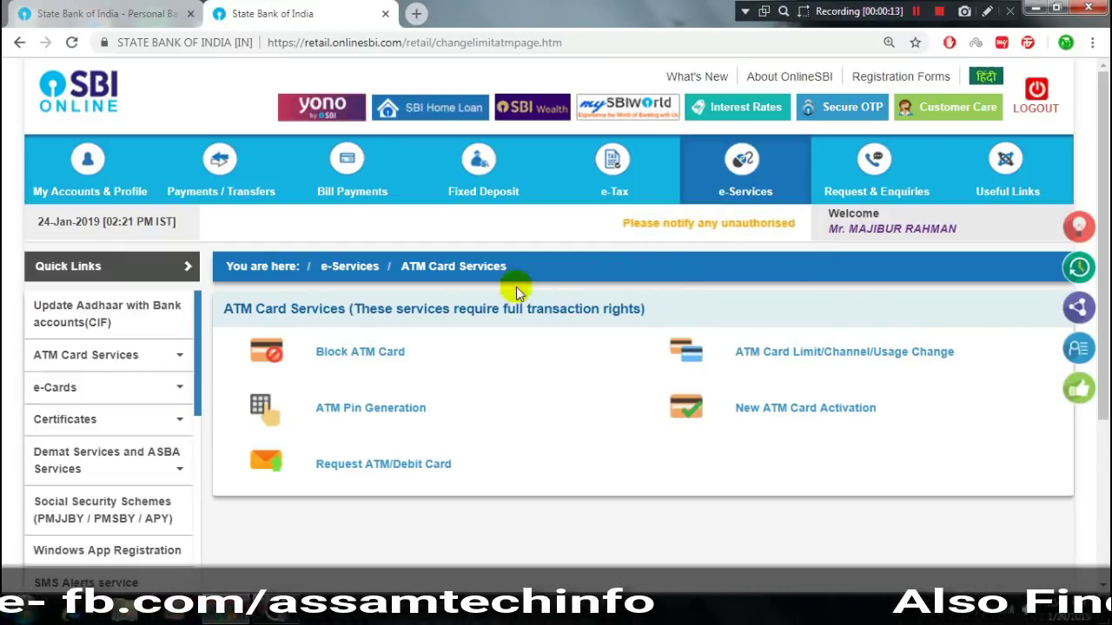
{"action": "left_click", "coordinate": [353, 468]}
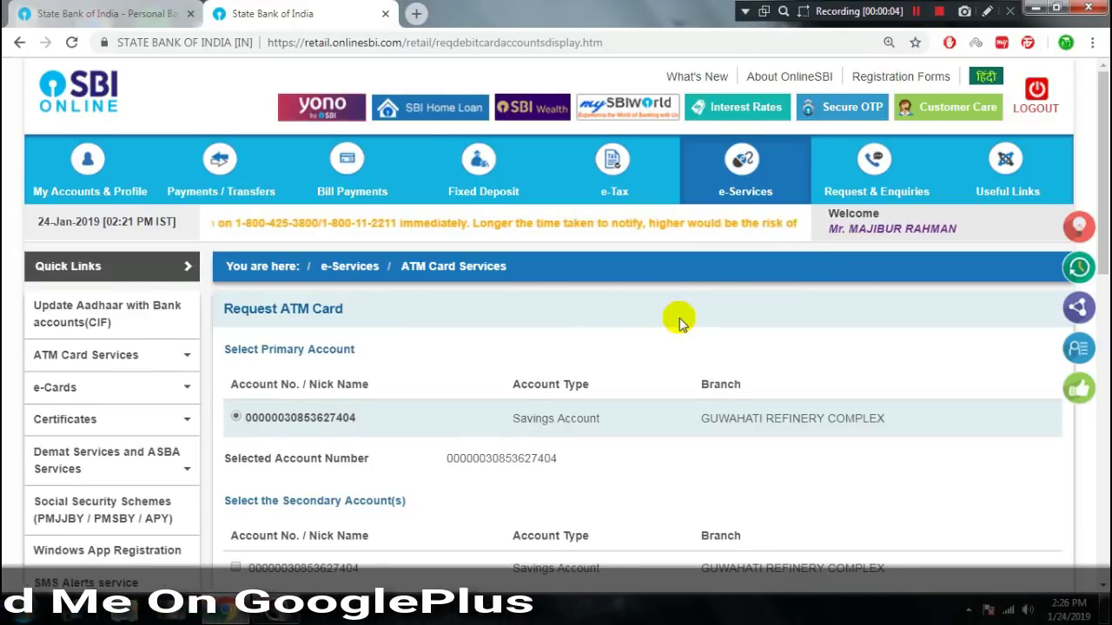
{"action": "scroll", "coordinate": [678, 318], "scroll_direction": "down", "scroll_amount": 2}
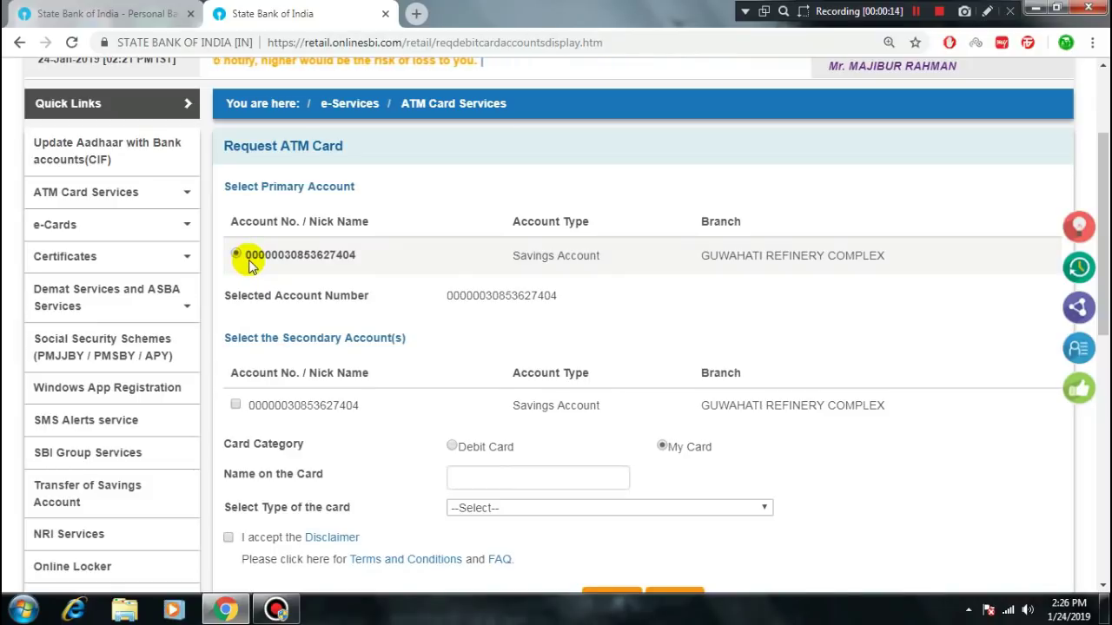
{"action": "scroll", "coordinate": [250, 265], "scroll_direction": "down", "scroll_amount": 1}
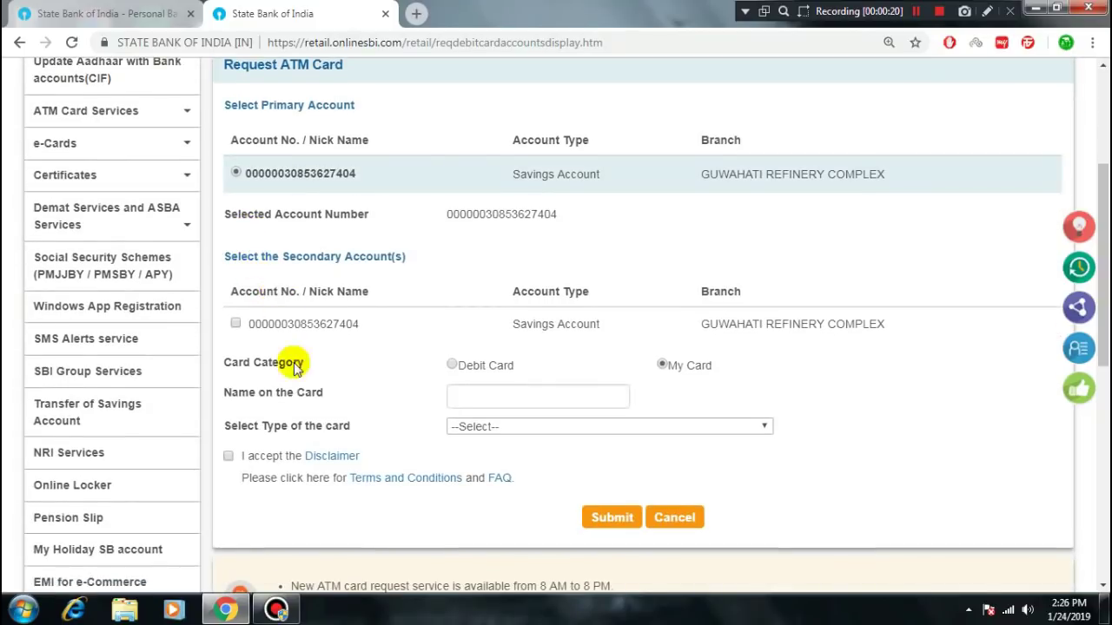
{"action": "scroll", "coordinate": [322, 415], "scroll_direction": "up", "scroll_amount": 1}
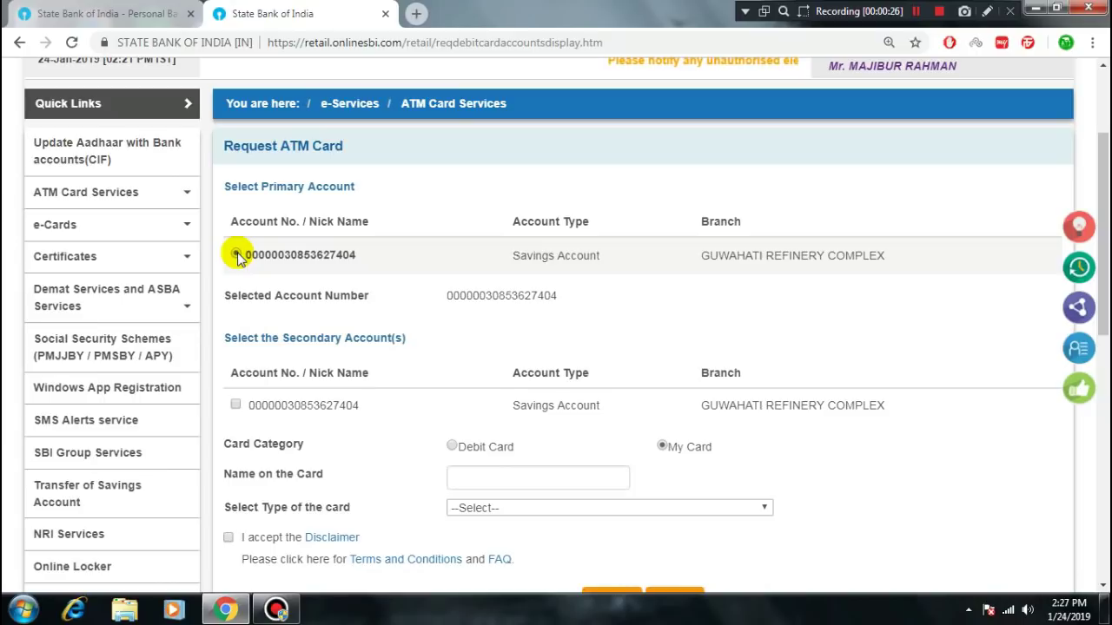
{"action": "scroll", "coordinate": [314, 318], "scroll_direction": "down", "scroll_amount": 1}
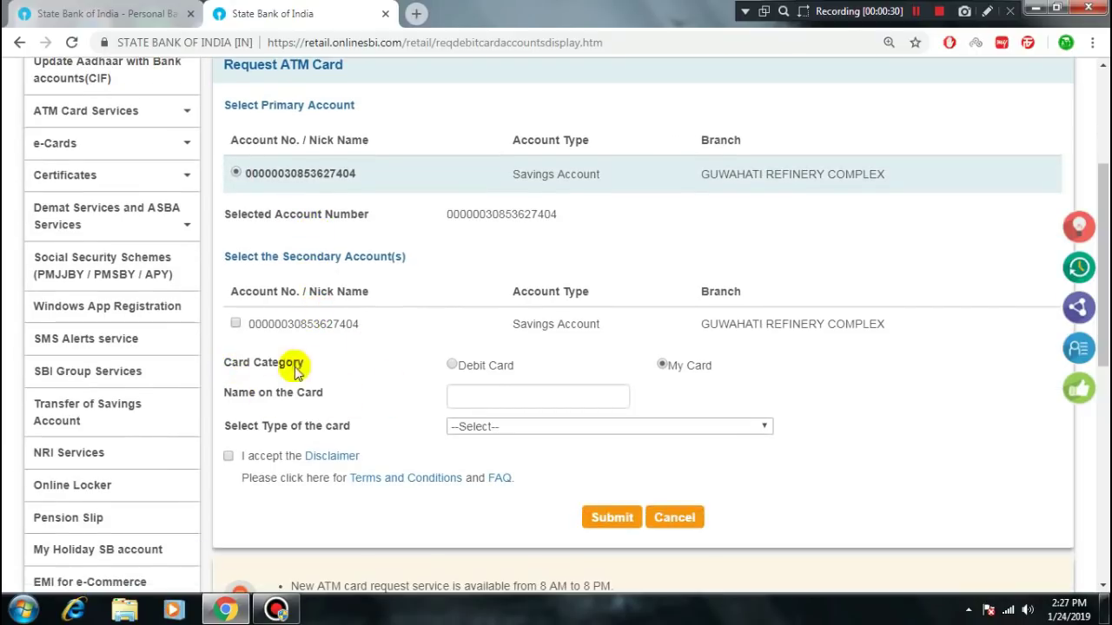
Set the card category to Debit Card, enter the cardholder's name, and choose SBI Classic Domestic Debit Card (MasterCard) as the card type.
{"action": "left_click", "coordinate": [453, 366]}
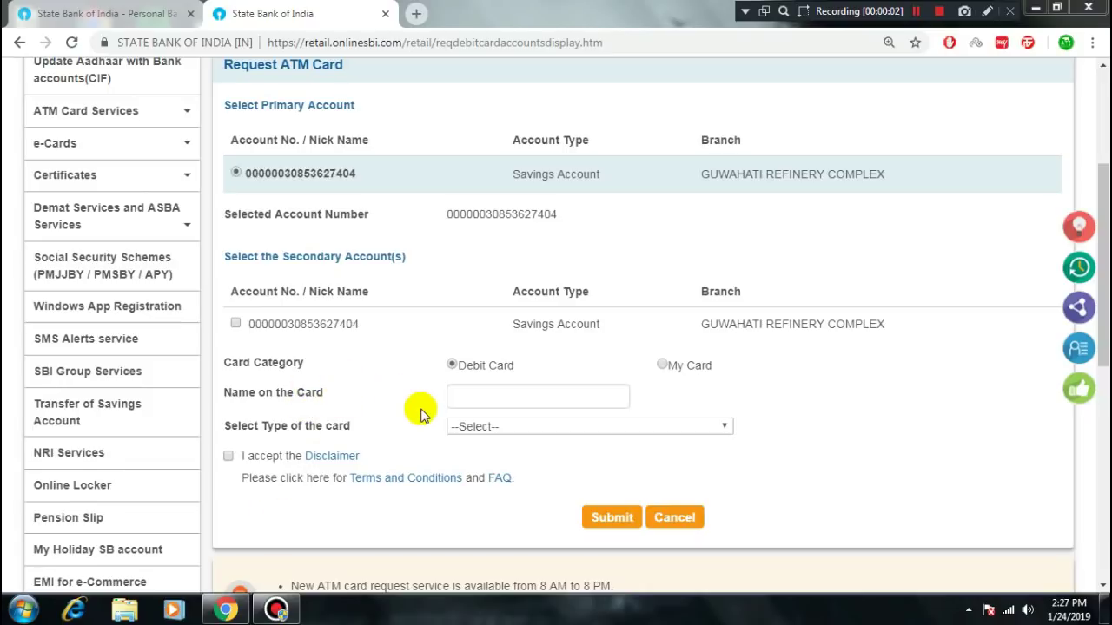
{"action": "left_click", "coordinate": [481, 396]}
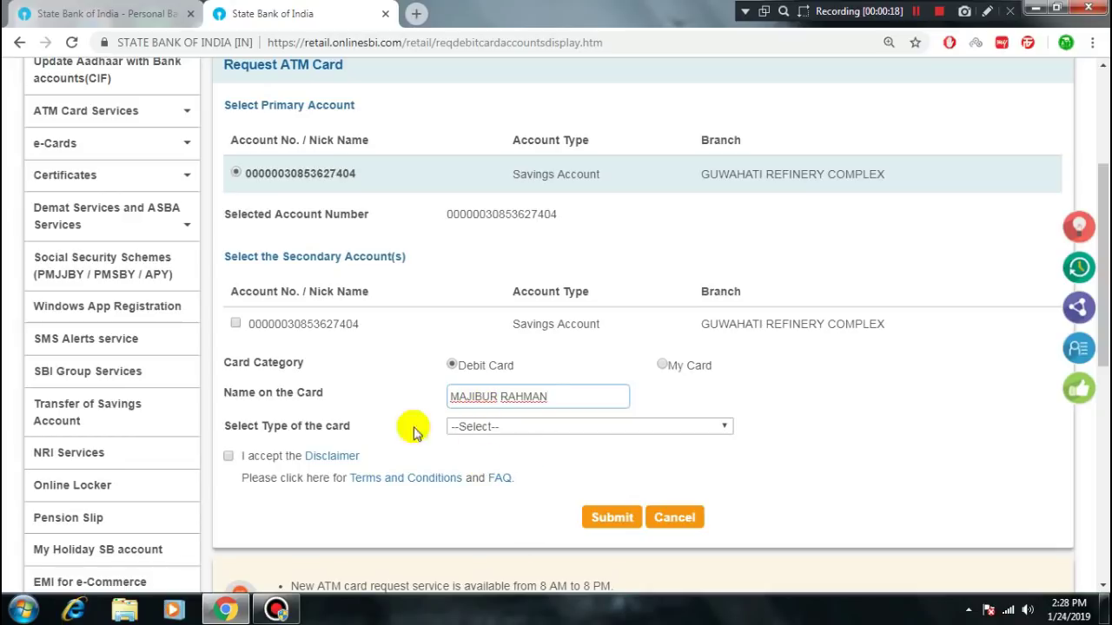
{"action": "left_click", "coordinate": [524, 426]}
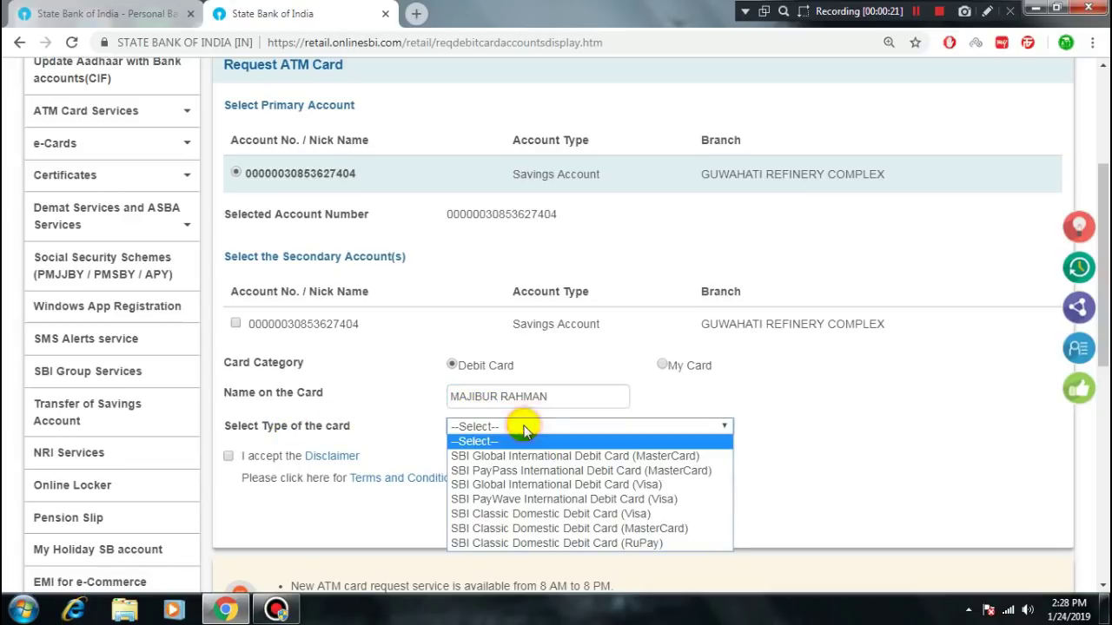
{"action": "scroll", "coordinate": [525, 427], "scroll_direction": "down", "scroll_amount": 1}
{"action": "left_click", "coordinate": [526, 345]}
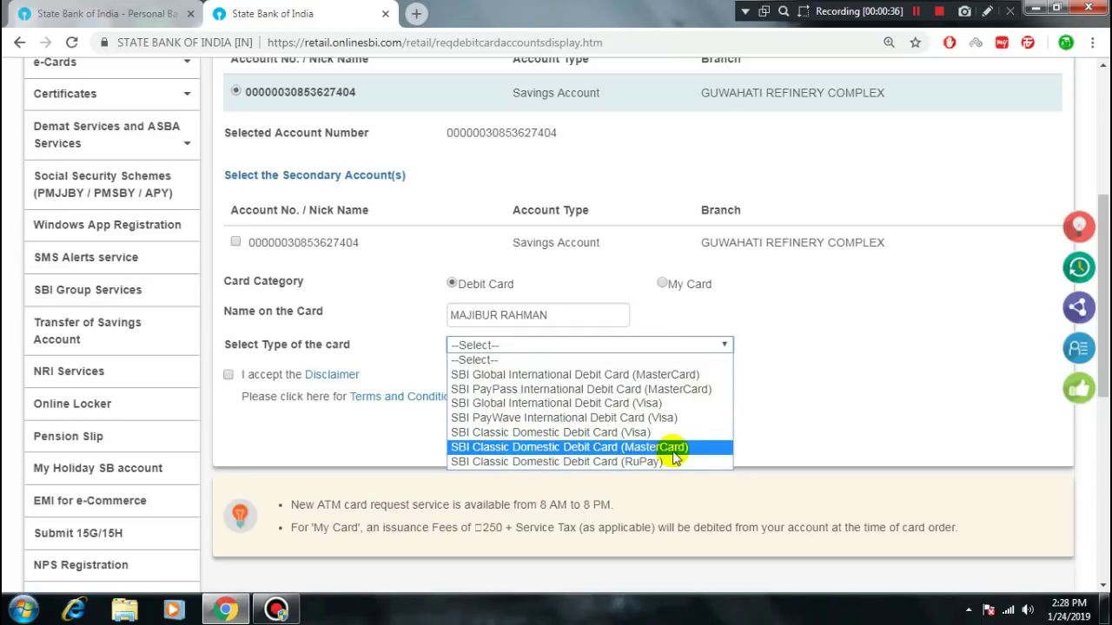
{"action": "left_click", "coordinate": [543, 447]}
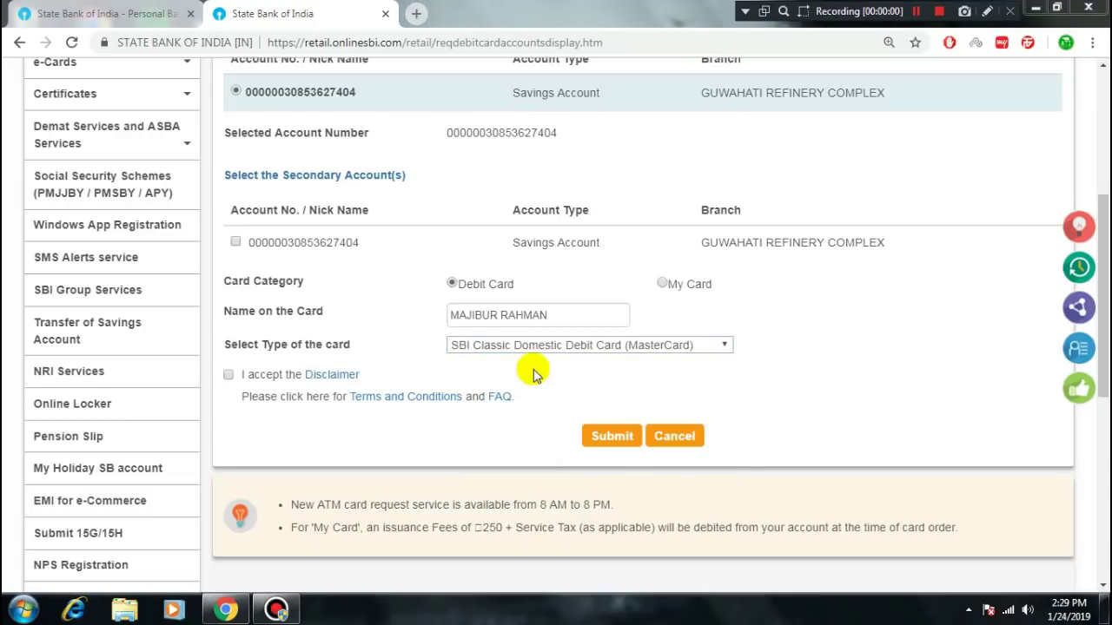
Accept the disclaimer, check the notes on service hours and the My Card issuance fee, and submit the ATM card request.
{"action": "left_click", "coordinate": [228, 375]}
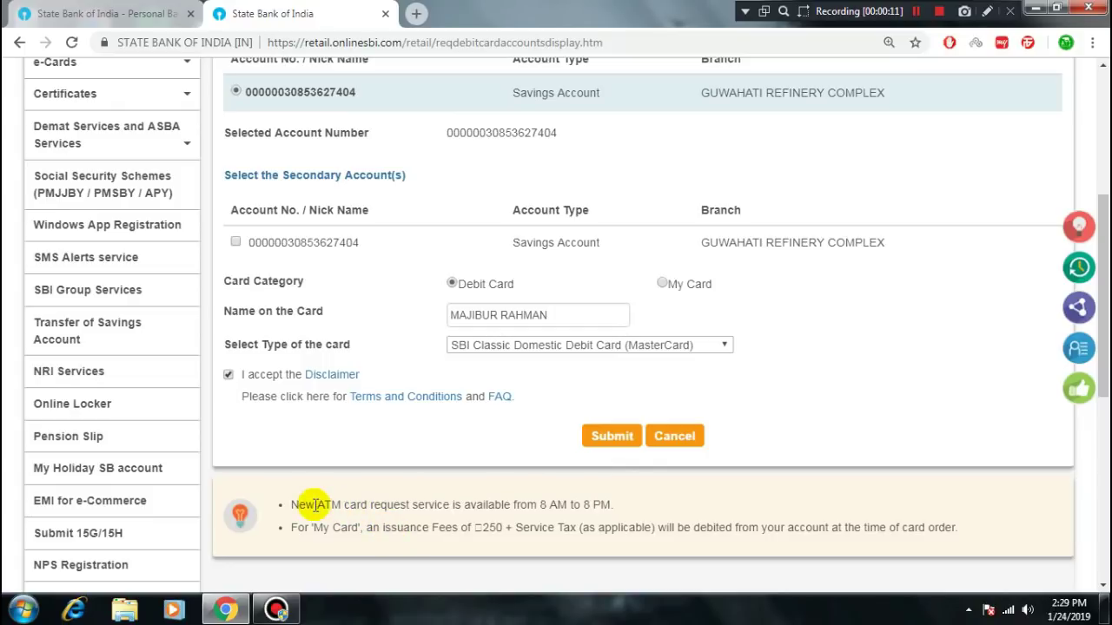
{"action": "left_click_drag", "start_coordinate": [315, 505], "coordinate": [540, 511]}
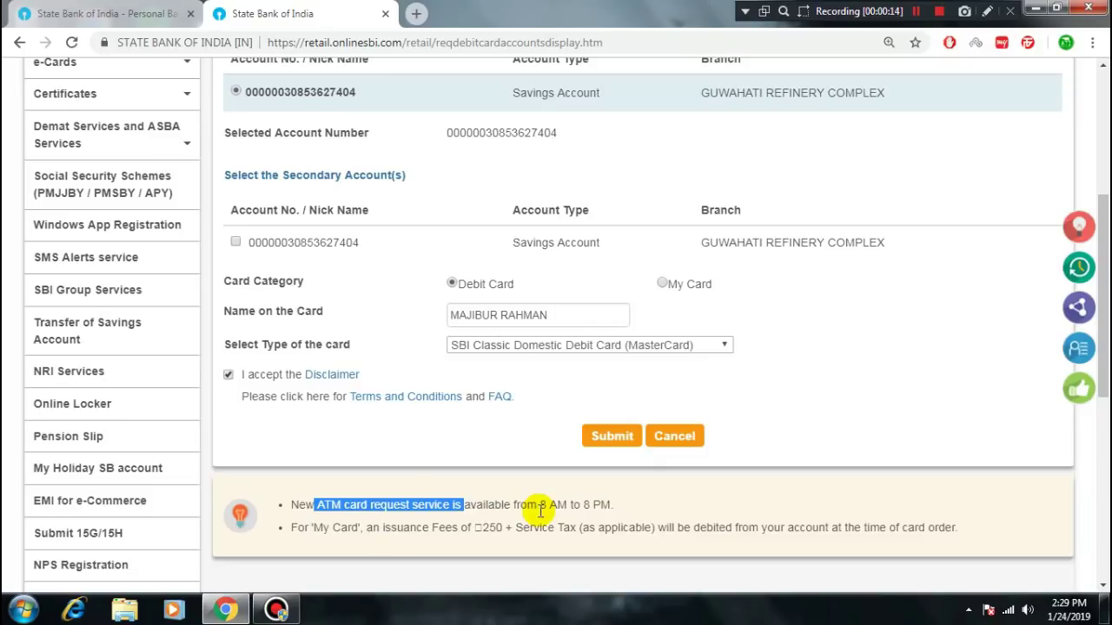
{"action": "left_click_drag", "start_coordinate": [540, 507], "coordinate": [649, 510]}
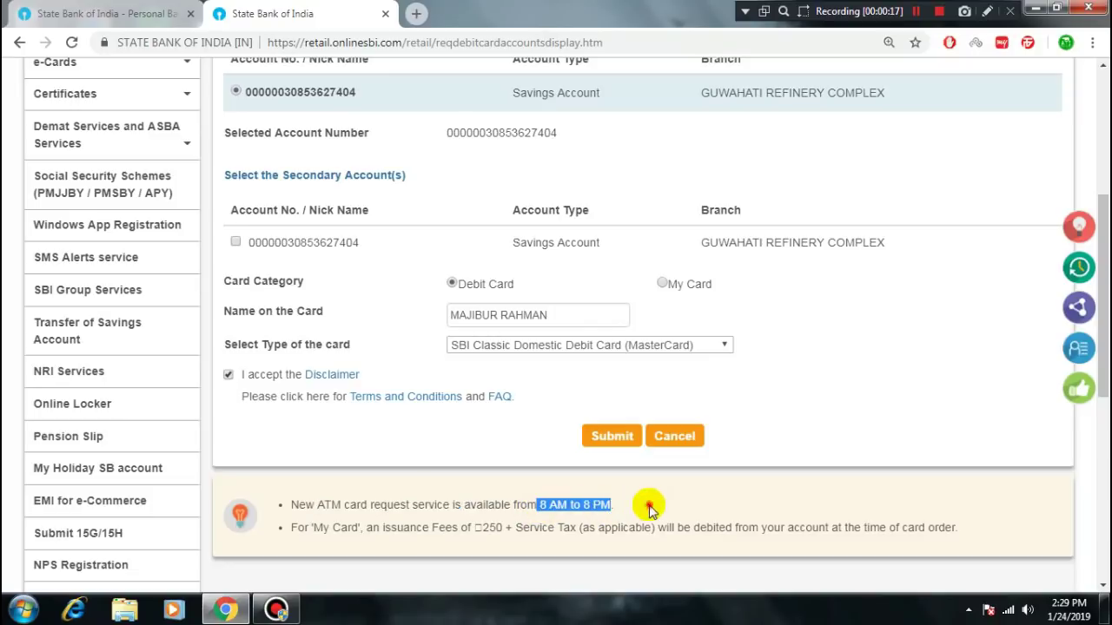
{"action": "left_click", "coordinate": [649, 505]}
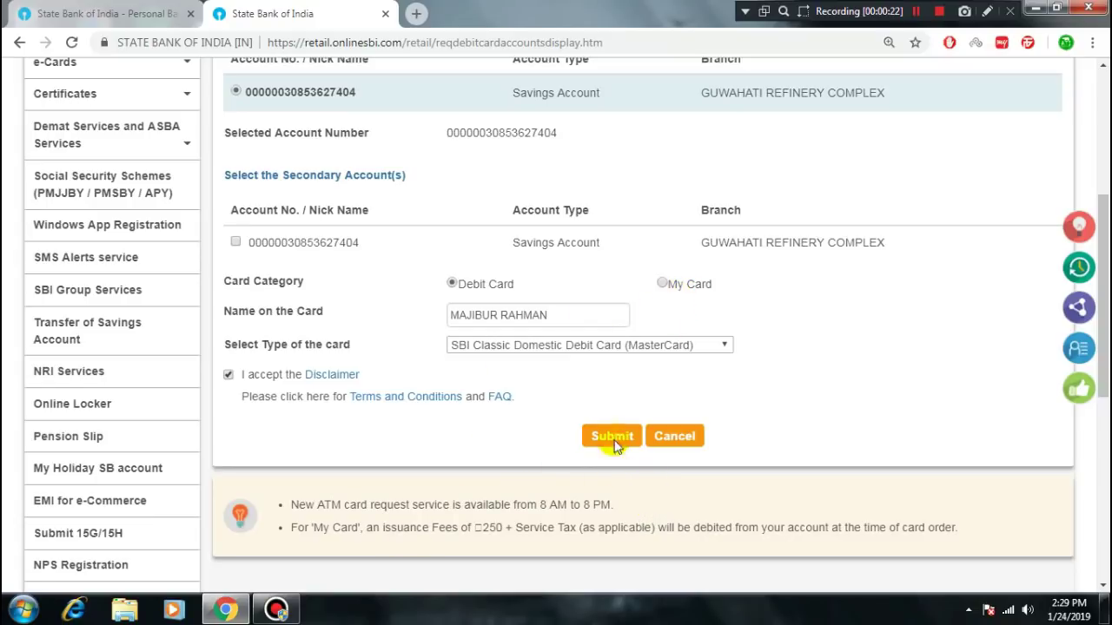
{"action": "left_click_drag", "start_coordinate": [488, 530], "coordinate": [584, 528]}
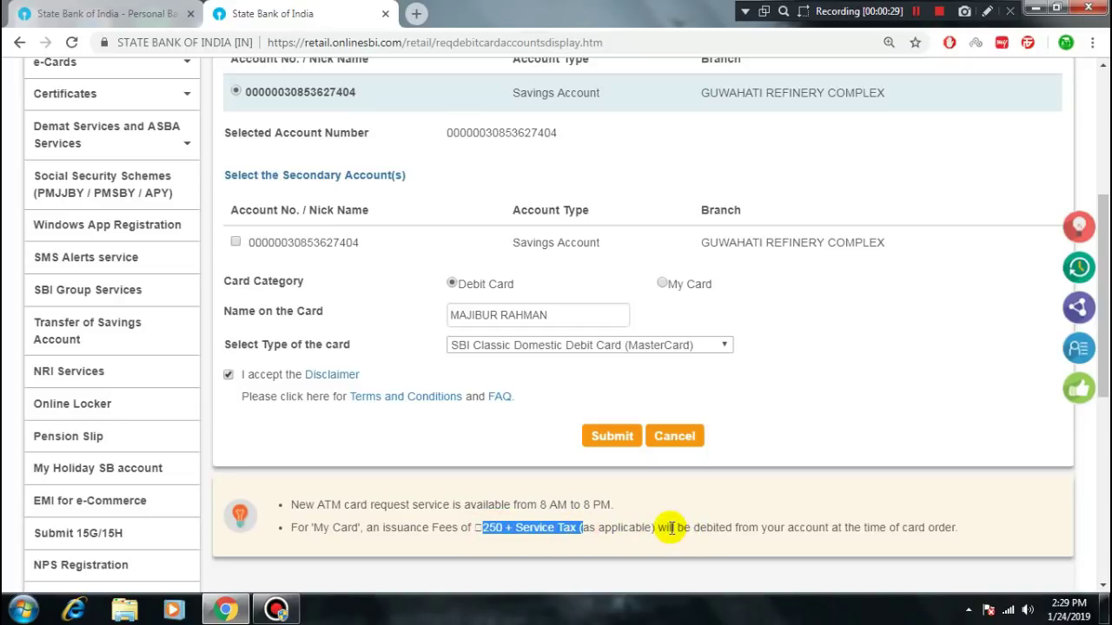
{"action": "left_click_drag", "start_coordinate": [671, 527], "coordinate": [799, 528]}
{"action": "left_click", "coordinate": [807, 405]}
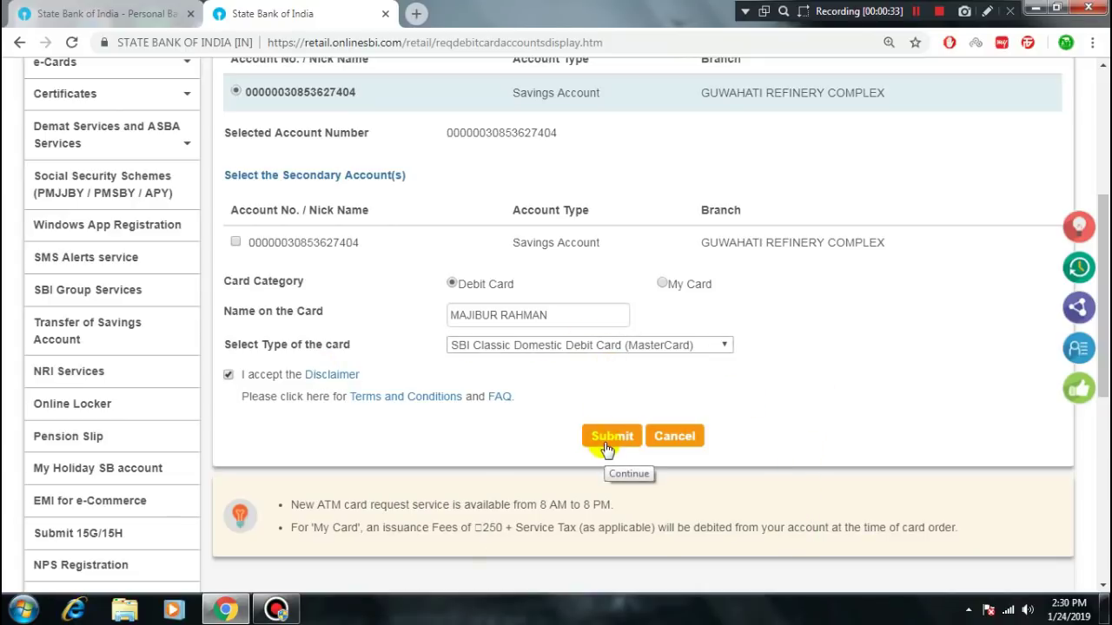
{"action": "left_click", "coordinate": [608, 439]}
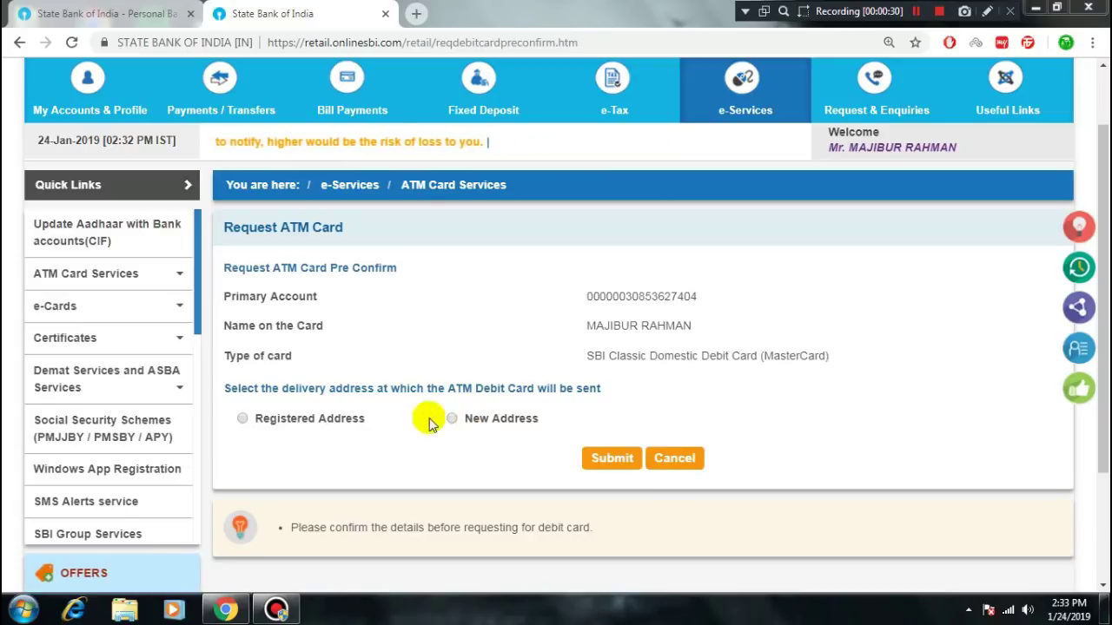
Confirm the request with delivery to the registered address and choose One Time Password (OTP) as the validation mode.
{"action": "left_click", "coordinate": [242, 419]}
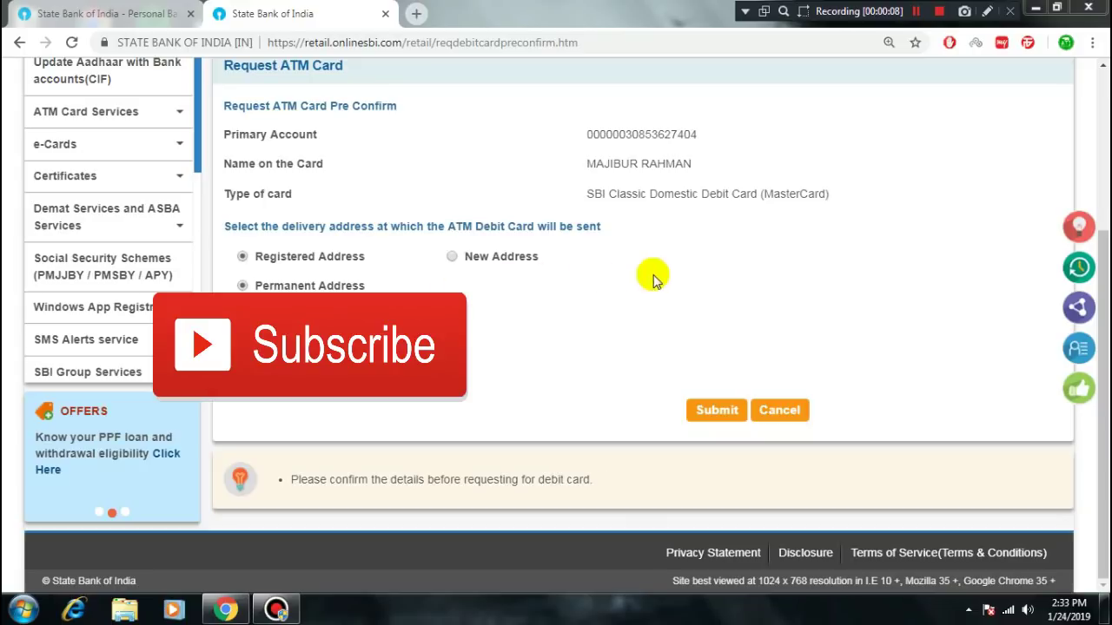
{"action": "left_click", "coordinate": [714, 410]}
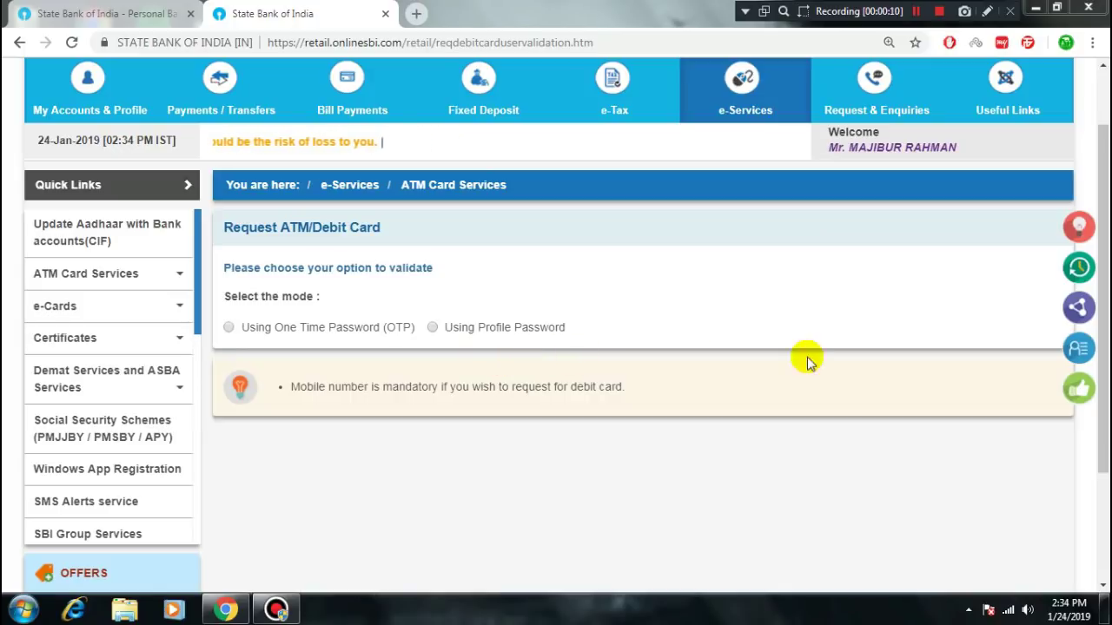
{"action": "left_click", "coordinate": [229, 329]}
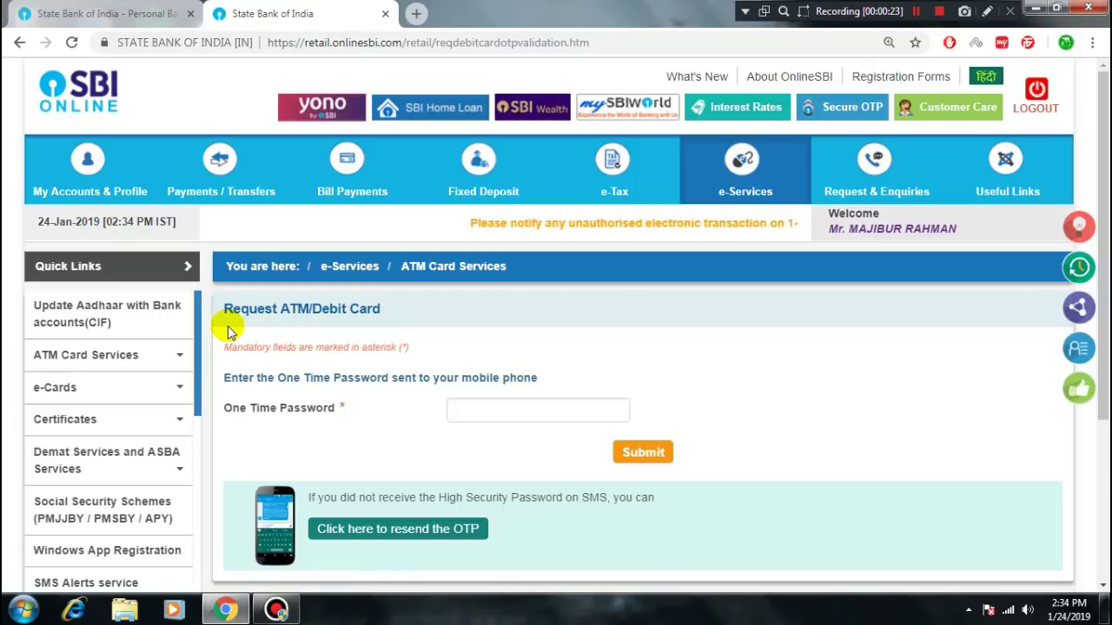
Enter the one-time password sent to the mobile phone and submit it to authorise the debit card request.
{"action": "left_click", "coordinate": [477, 411]}
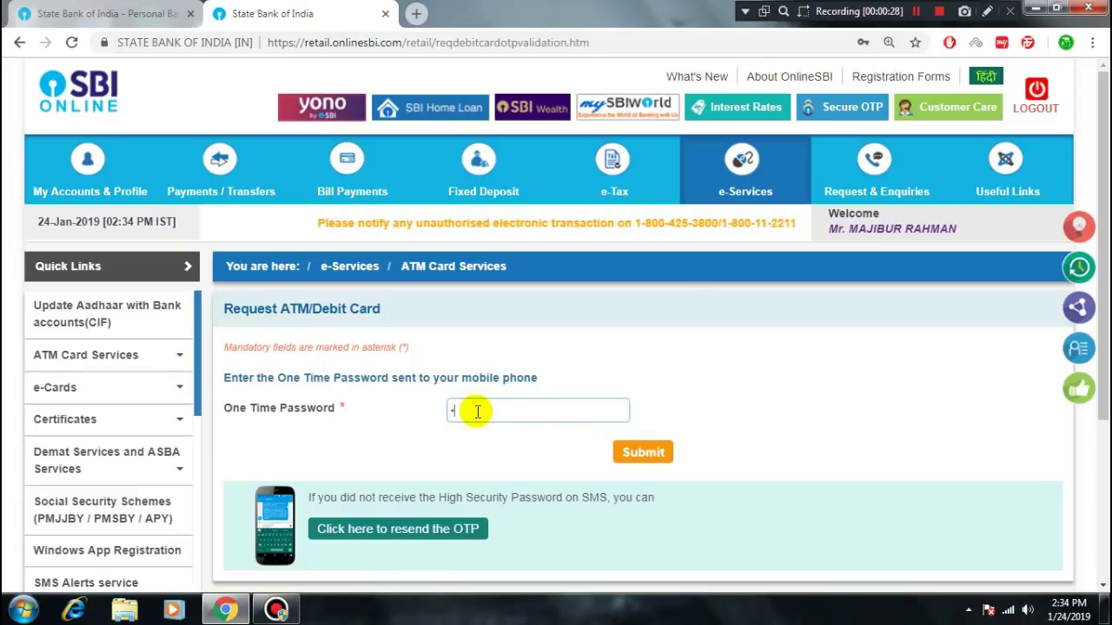
{"action": "type", "text": "•••"}
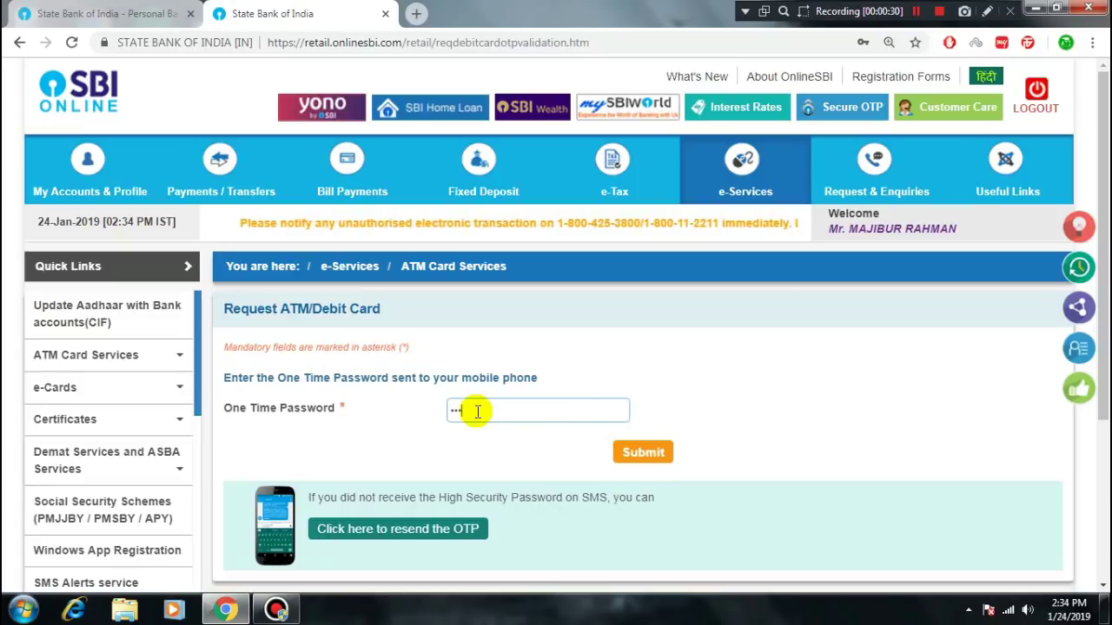
{"action": "type", "text": "••"}
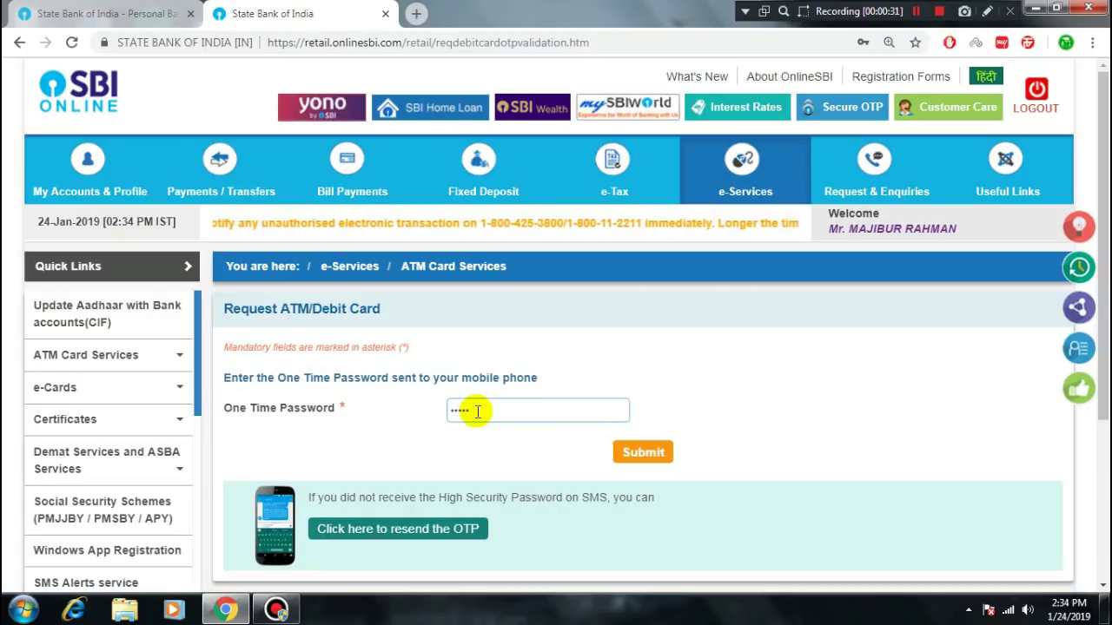
{"action": "type", "text": "•••"}
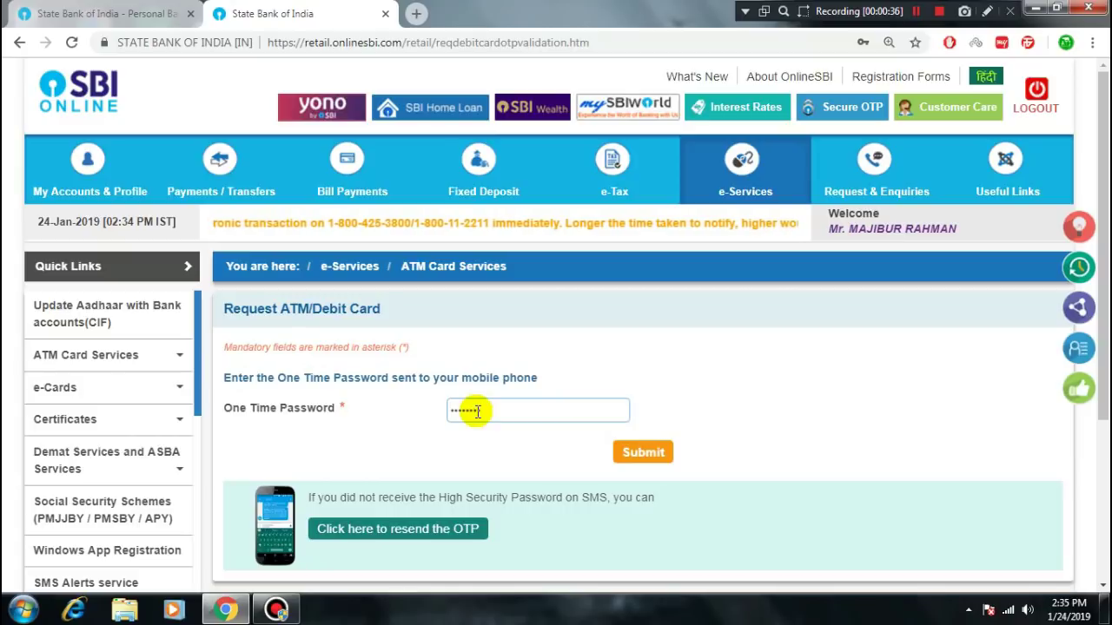
{"action": "left_click", "coordinate": [641, 455]}
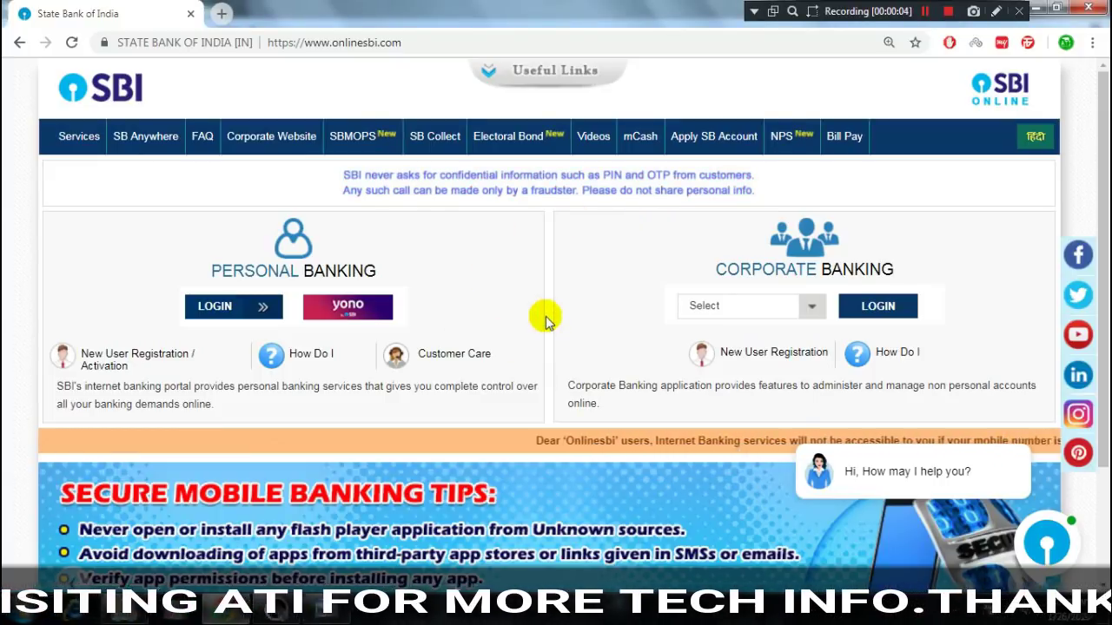
{"action": "scroll", "coordinate": [545, 319], "scroll_direction": "down", "scroll_amount": 2}
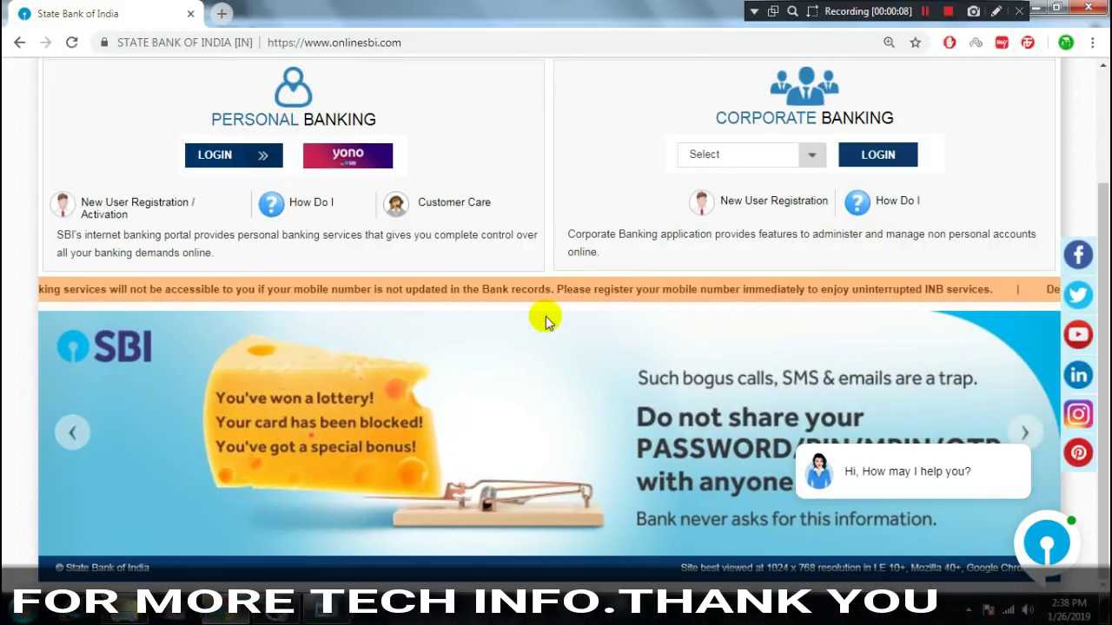
{"action": "scroll", "coordinate": [546, 317], "scroll_direction": "up", "scroll_amount": 2}
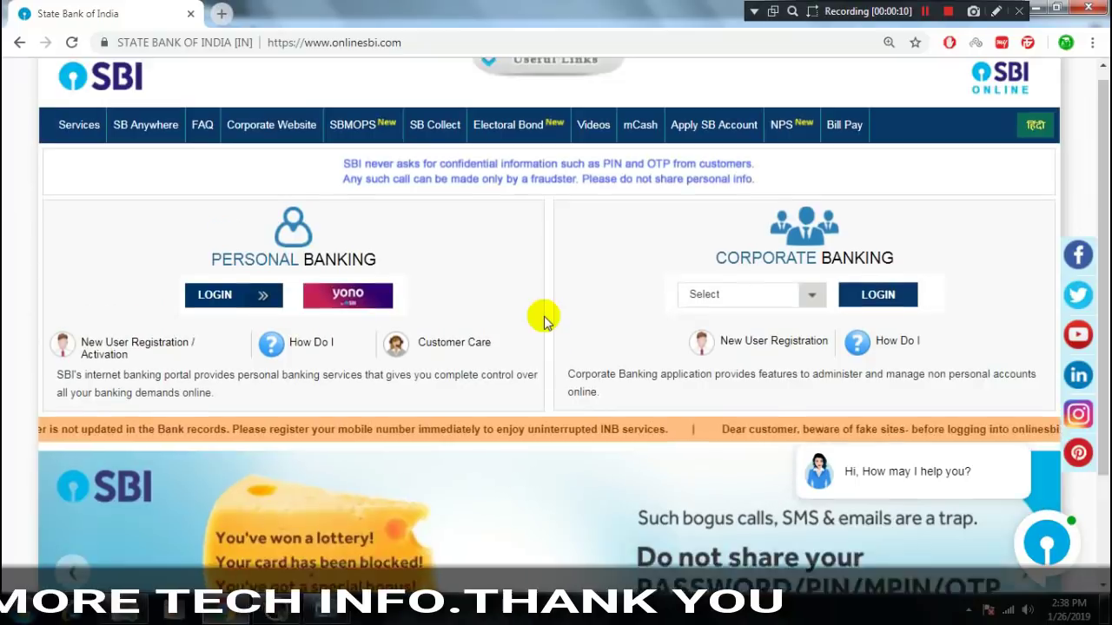